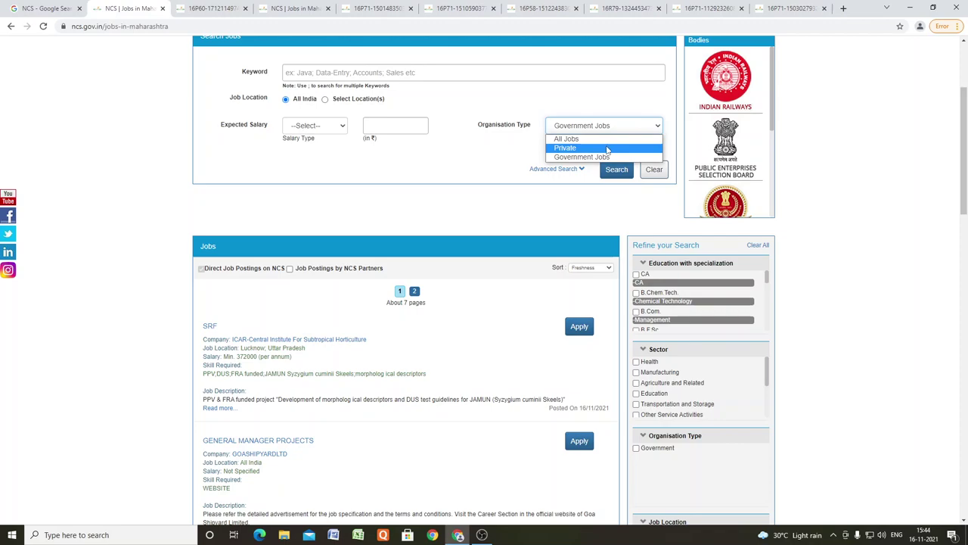
Step: Search for jobs across all of India with the organisation type set to Private
{"action": "left_click", "coordinate": [607, 147]}
{"action": "left_click", "coordinate": [616, 174]}
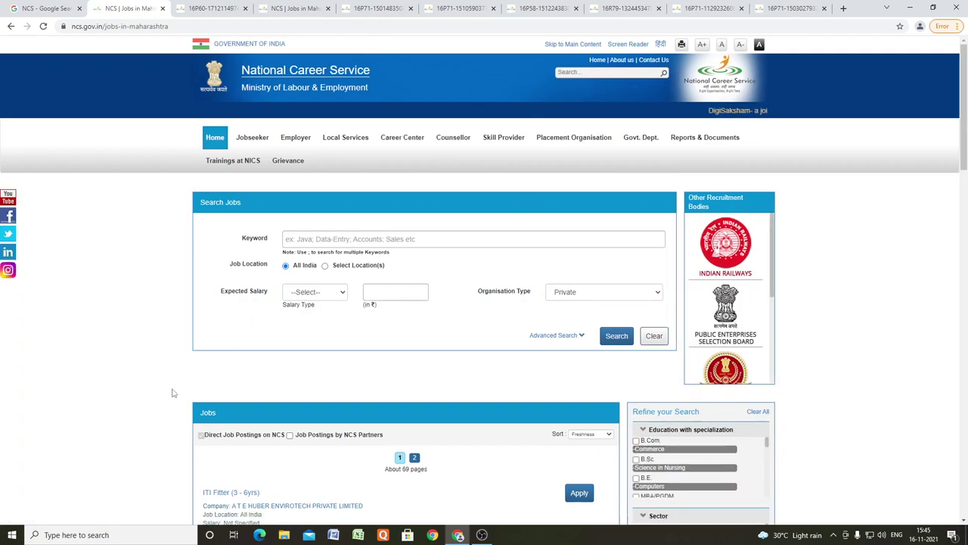
Step: Examine the private job listings, including their companies, locations, salaries and required skills
{"action": "scroll", "coordinate": [356, 378], "scroll_direction": "down", "scroll_amount": 4}
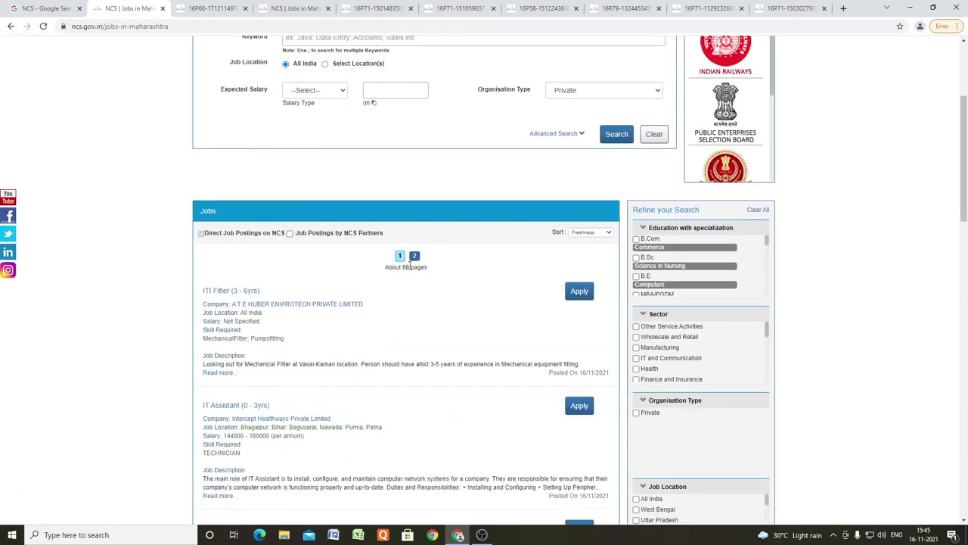
{"action": "scroll", "coordinate": [393, 301], "scroll_direction": "down", "scroll_amount": 5}
{"action": "scroll", "coordinate": [392, 301], "scroll_direction": "down", "scroll_amount": 17}
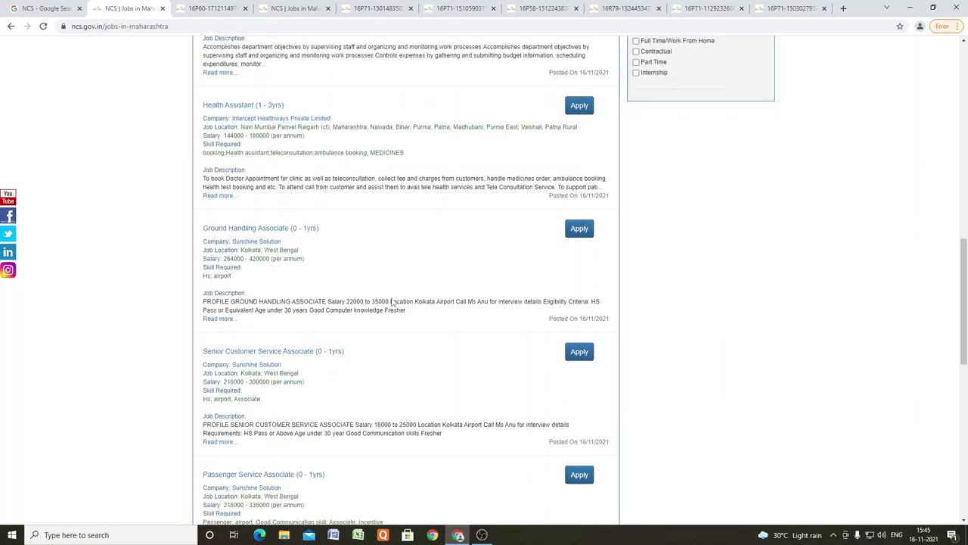
{"action": "scroll", "coordinate": [392, 298], "scroll_direction": "up", "scroll_amount": 9}
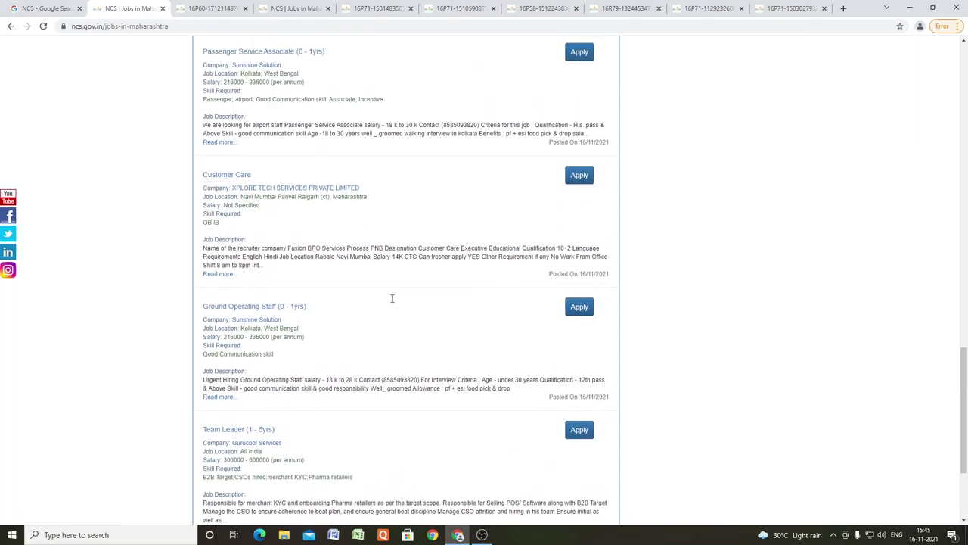
{"action": "scroll", "coordinate": [392, 298], "scroll_direction": "up", "scroll_amount": 9}
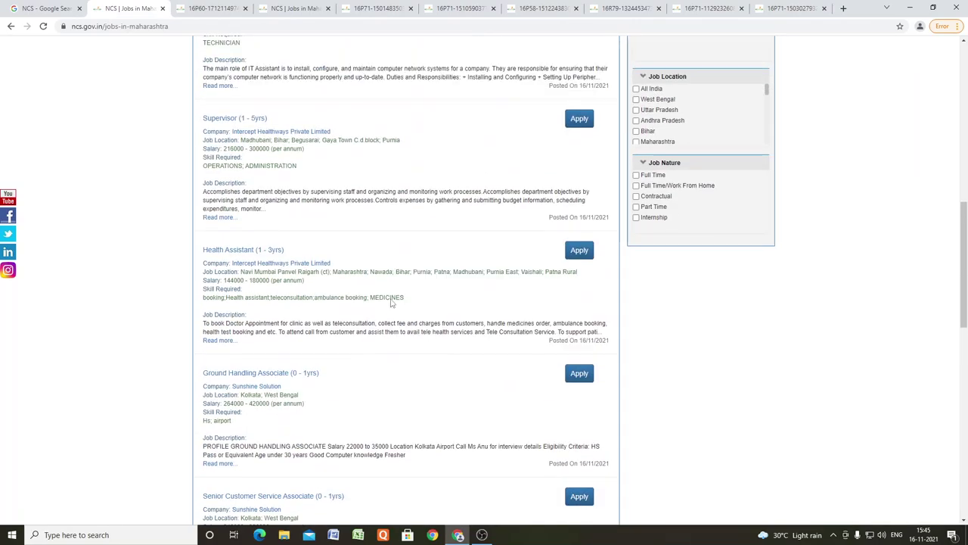
{"action": "scroll", "coordinate": [392, 302], "scroll_direction": "up", "scroll_amount": 2}
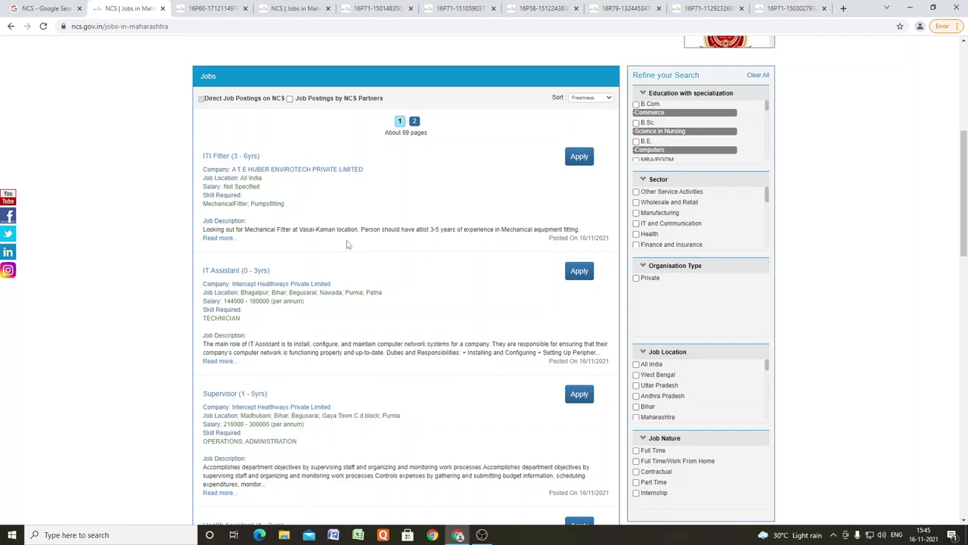
{"action": "scroll", "coordinate": [348, 244], "scroll_direction": "up", "scroll_amount": 3}
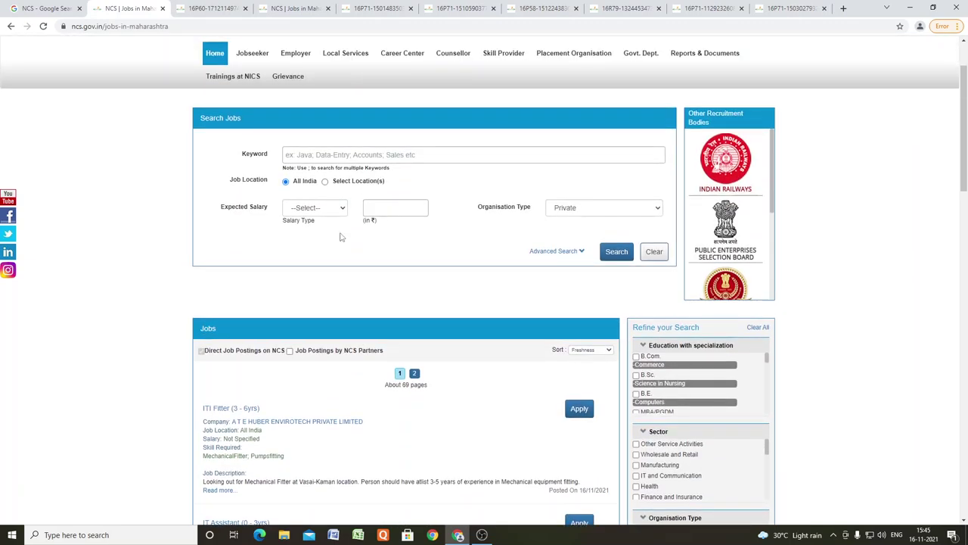
{"action": "scroll", "coordinate": [344, 241], "scroll_direction": "down", "scroll_amount": 2}
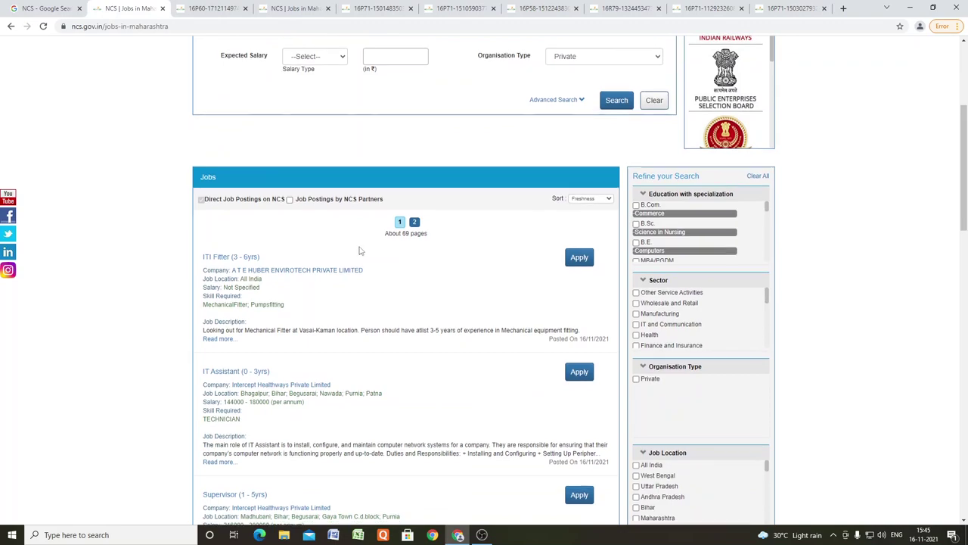
Step: Open the ITI Fitter job posting, apply for it and proceed to the new-user sign-up form
{"action": "left_click", "coordinate": [580, 261]}
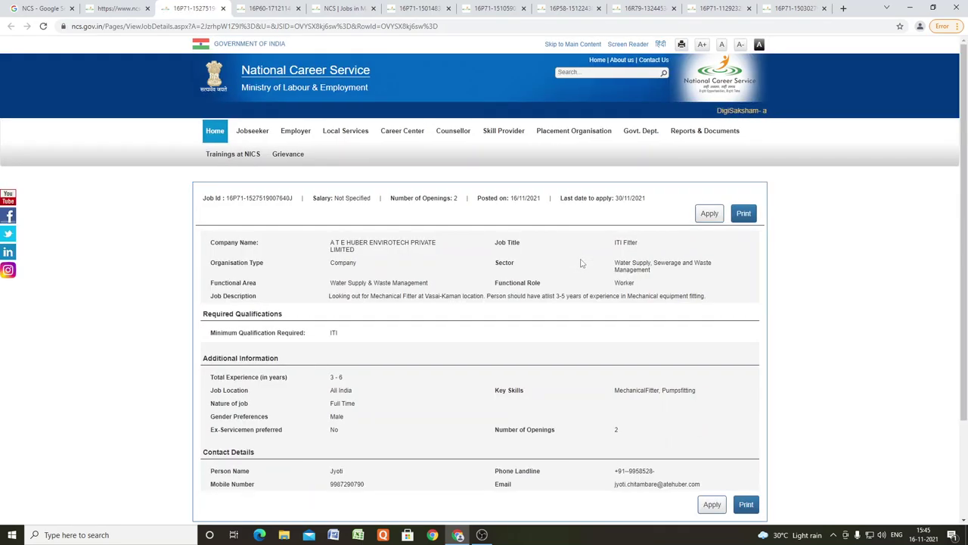
{"action": "scroll", "coordinate": [363, 295], "scroll_direction": "down", "scroll_amount": 1}
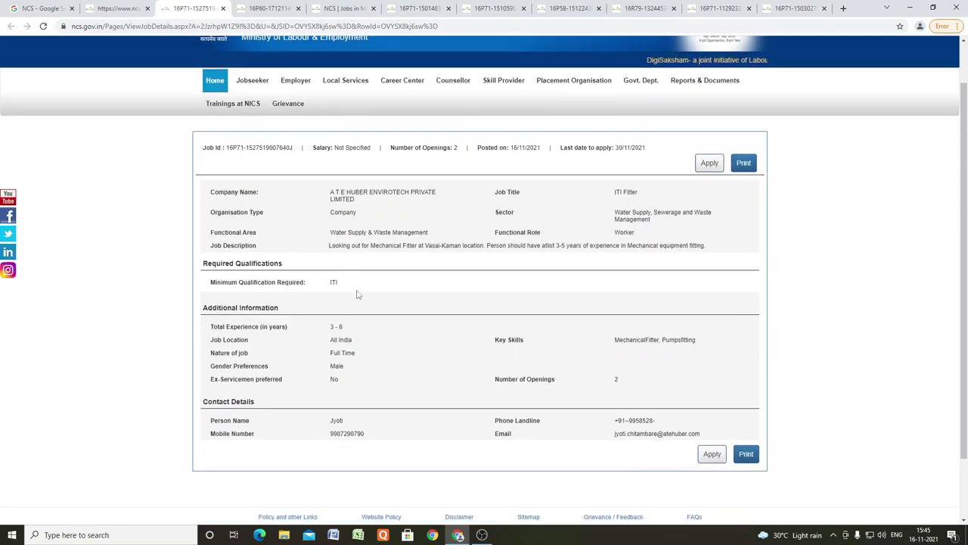
{"action": "scroll", "coordinate": [659, 521], "scroll_direction": "down", "scroll_amount": 1}
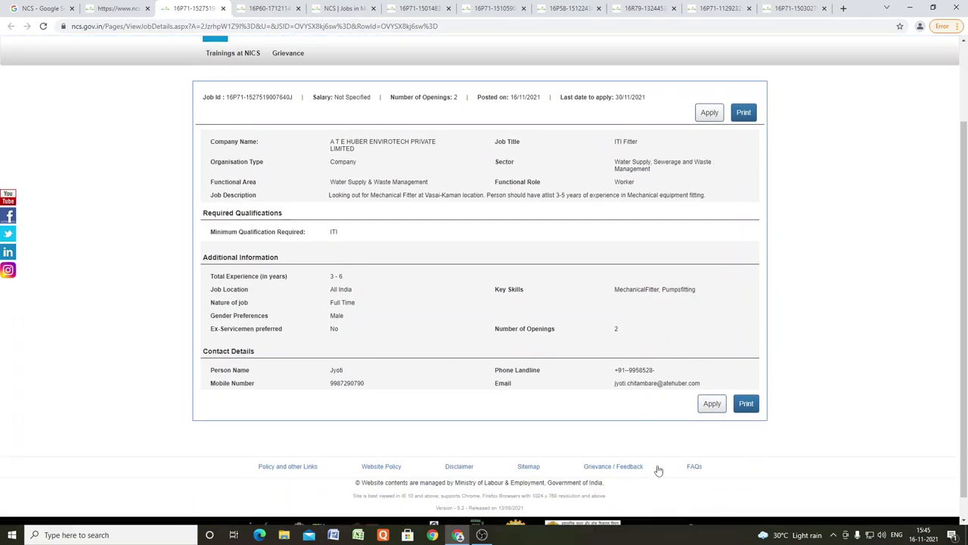
{"action": "left_click", "coordinate": [712, 404]}
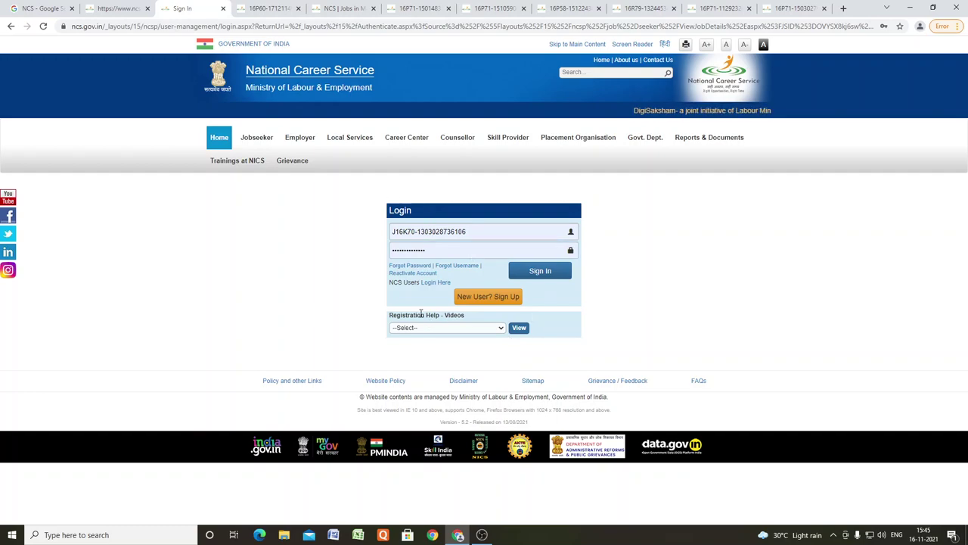
{"action": "left_click", "coordinate": [488, 297]}
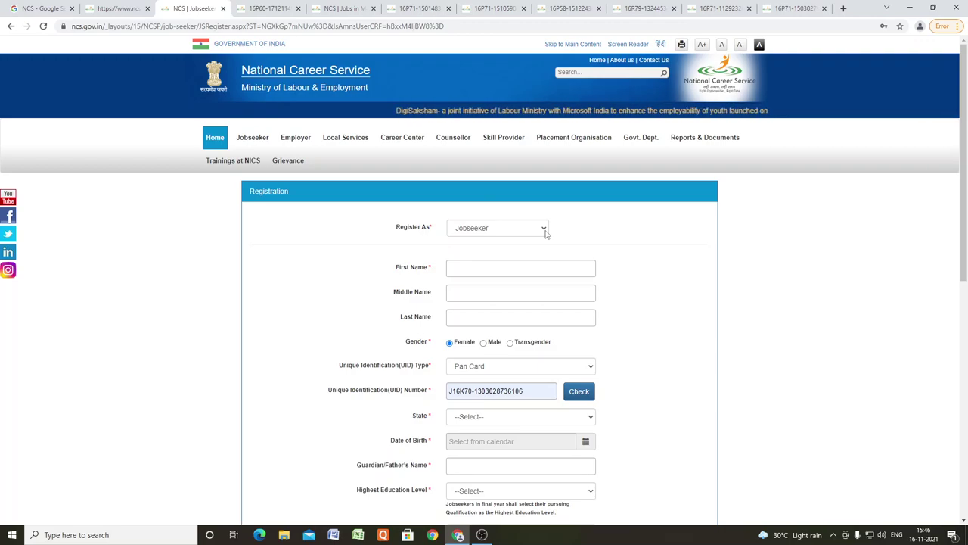
Step: Go through the first, middle and last name fields of the jobseeker registration form without filling them in
{"action": "scroll", "coordinate": [474, 234], "scroll_direction": "down", "scroll_amount": 1}
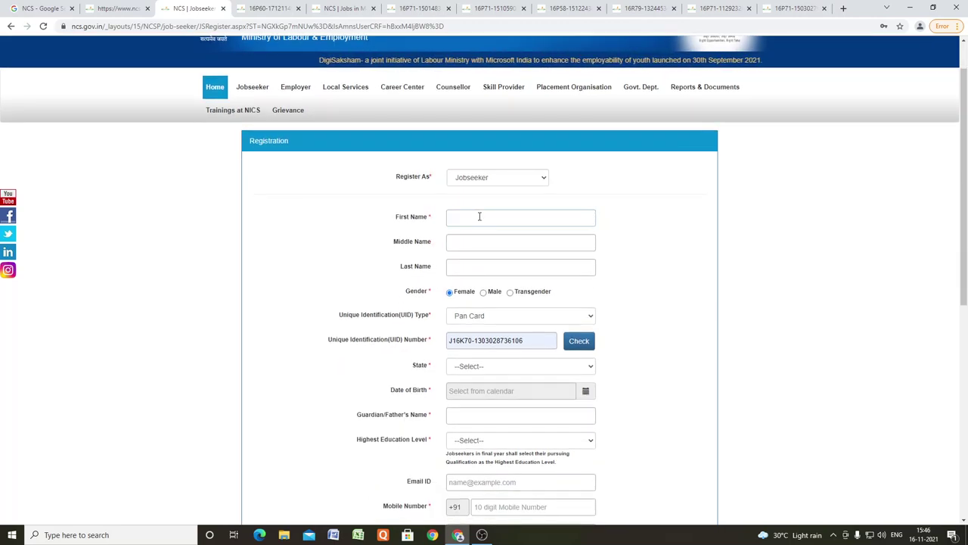
{"action": "left_click", "coordinate": [480, 217]}
{"action": "left_click", "coordinate": [480, 244]}
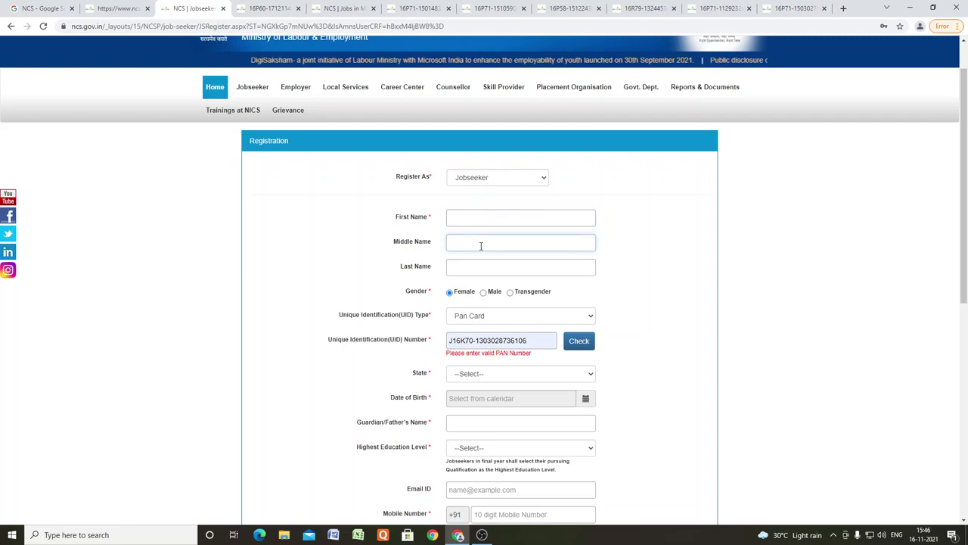
{"action": "left_click", "coordinate": [479, 268]}
{"action": "scroll", "coordinate": [479, 268], "scroll_direction": "down", "scroll_amount": 2}
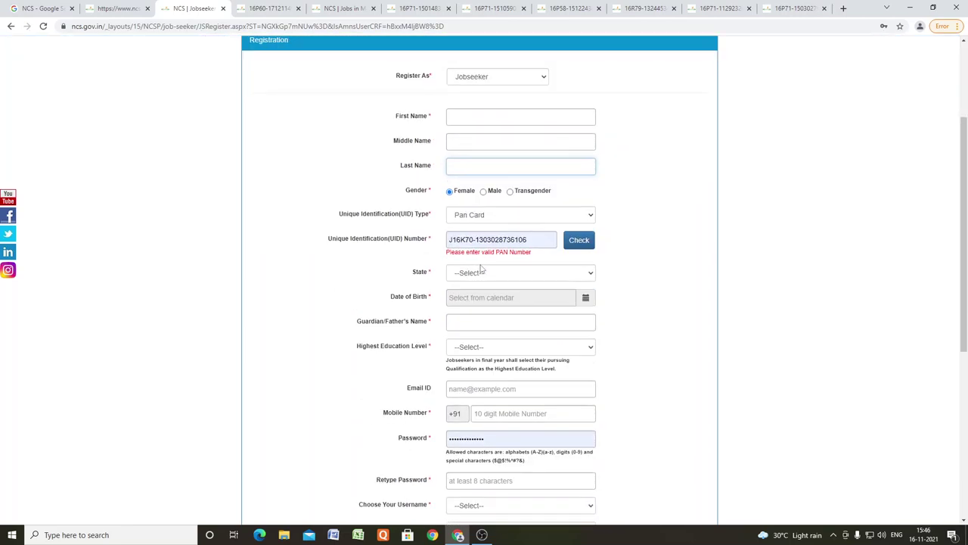
Step: Set the Unique Identification (UID) type to Aadhaar Card
{"action": "left_click", "coordinate": [513, 218]}
{"action": "left_click", "coordinate": [590, 216]}
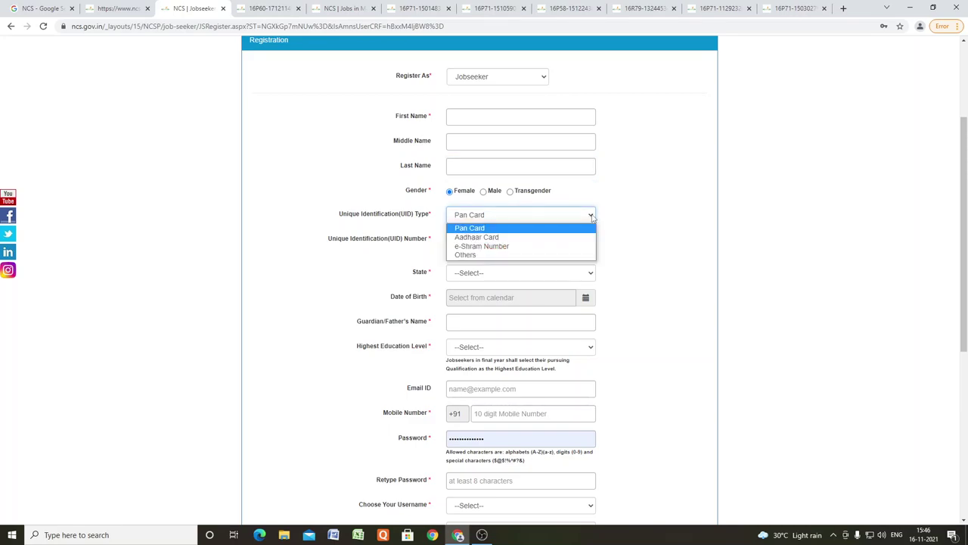
{"action": "left_click", "coordinate": [539, 237]}
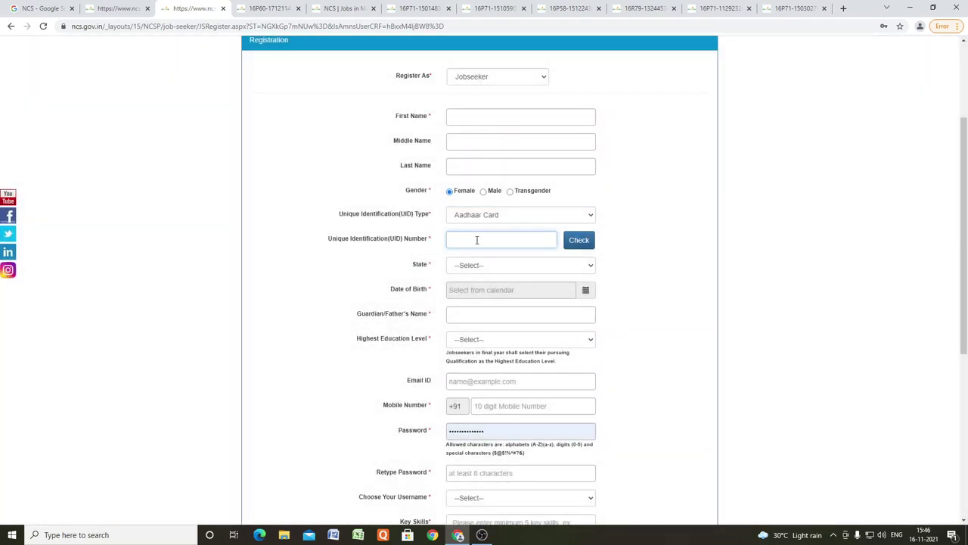
Step: Fill in the saved Aadhaar number as the UID number and run the check on it
{"action": "left_click", "coordinate": [477, 240]}
{"action": "left_click", "coordinate": [475, 262]}
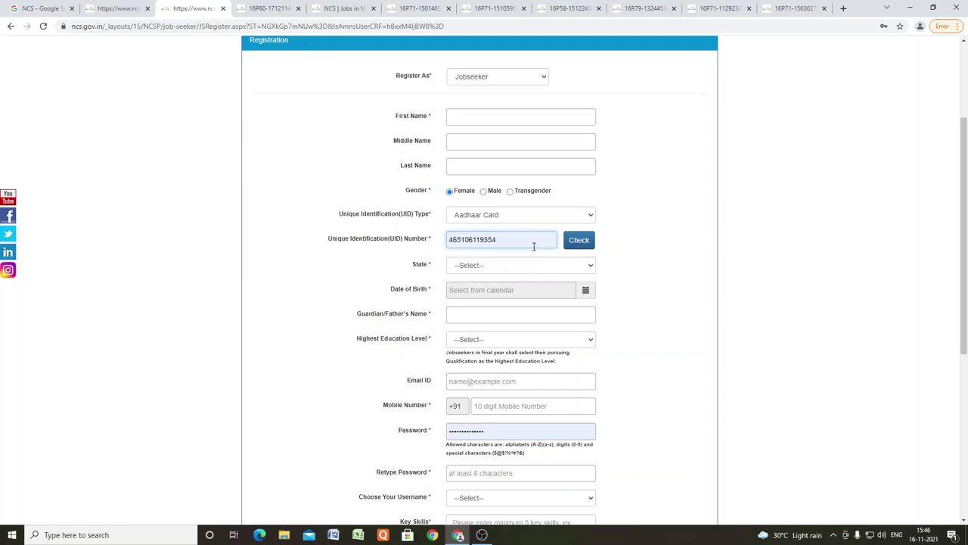
{"action": "left_click", "coordinate": [578, 243]}
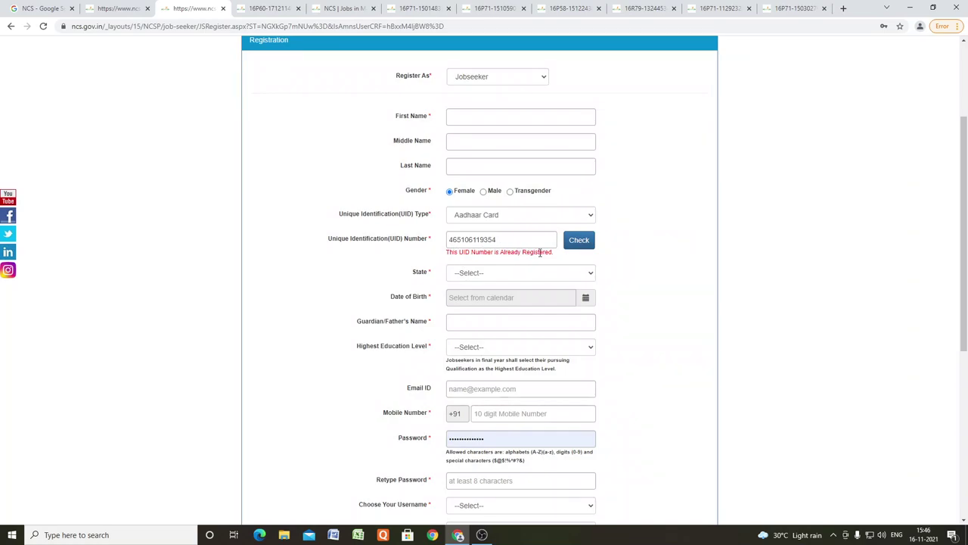
{"action": "left_click_drag", "start_coordinate": [540, 253], "coordinate": [551, 253]}
{"action": "left_click", "coordinate": [447, 260]}
Step: Set the state to Maharashtra and the district to Buldana in the registration form
{"action": "left_click", "coordinate": [539, 274]}
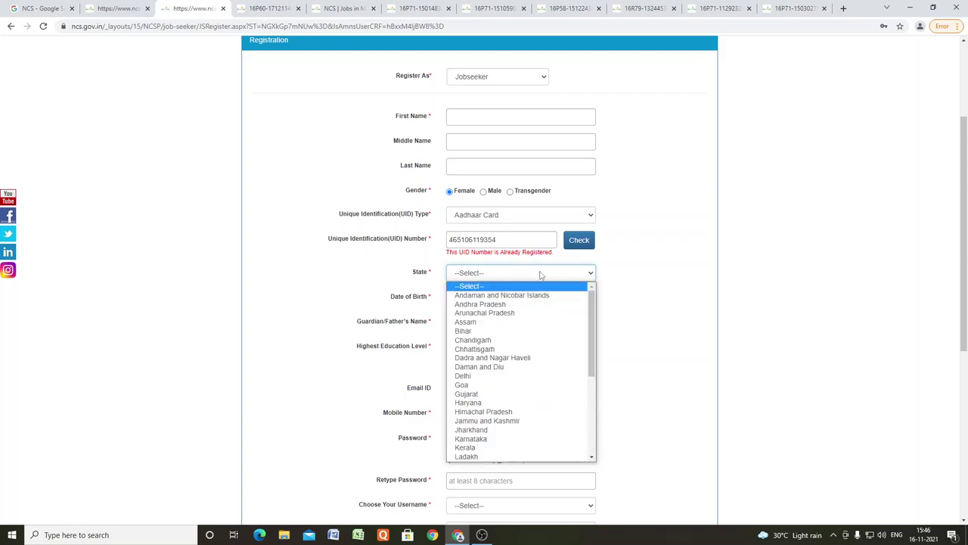
{"action": "scroll", "coordinate": [528, 335], "scroll_direction": "down", "scroll_amount": 5}
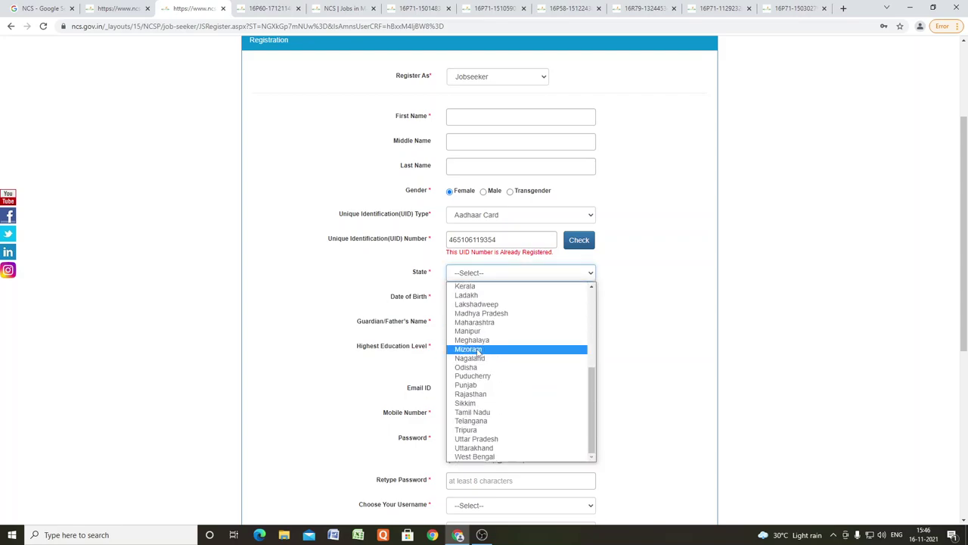
{"action": "key", "text": "m"}
{"action": "key", "text": "m"}
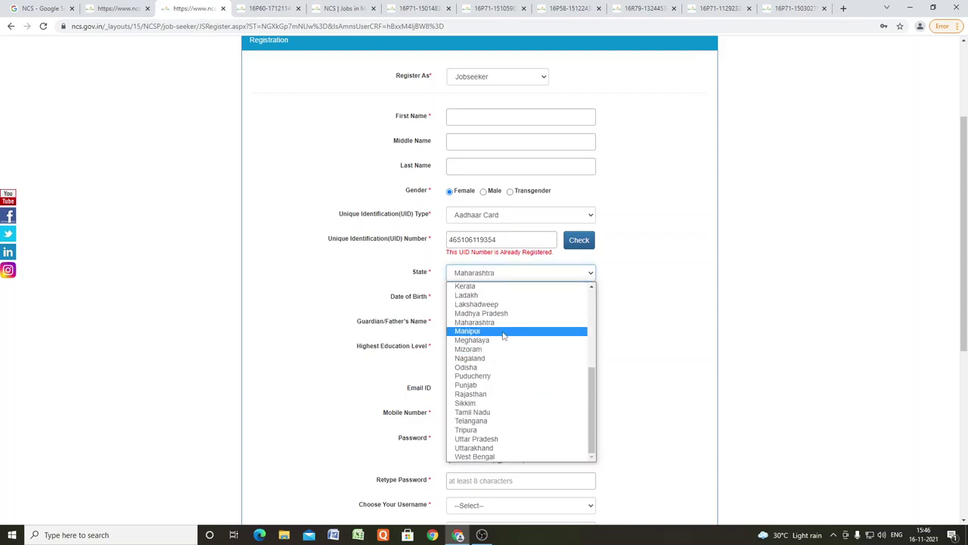
{"action": "left_click", "coordinate": [499, 322]}
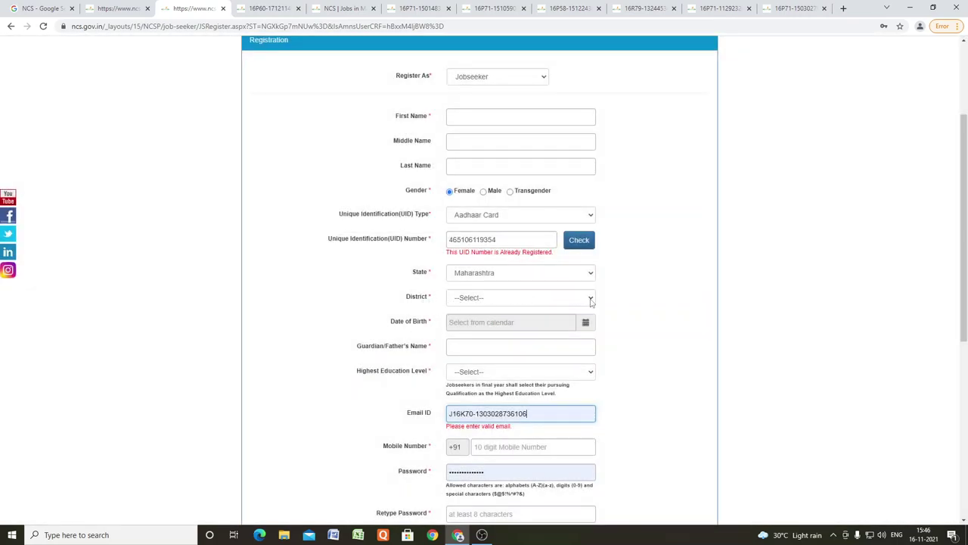
{"action": "left_click", "coordinate": [590, 298]}
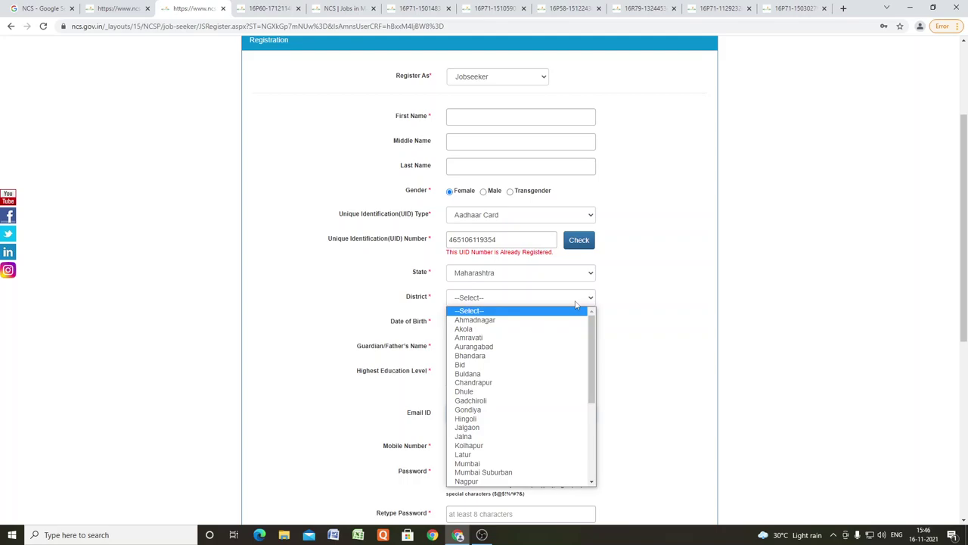
{"action": "type", "text": "bu"}
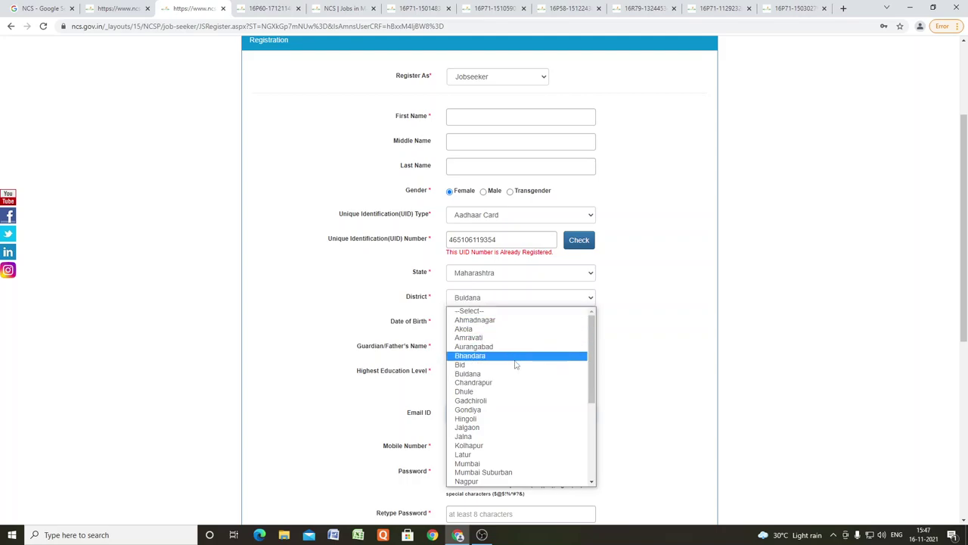
{"action": "left_click", "coordinate": [508, 373]}
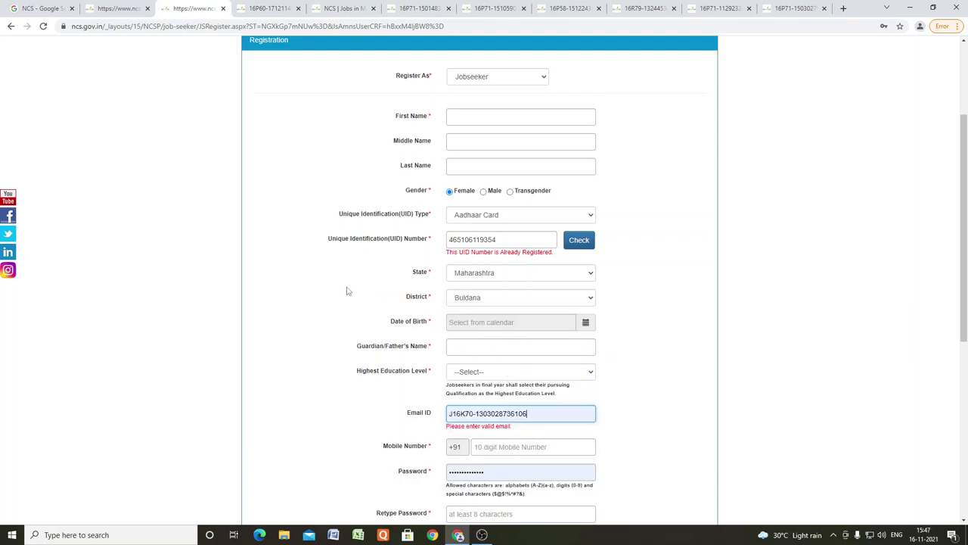
Step: View the date of birth calendar and close it without choosing a date
{"action": "scroll", "coordinate": [346, 291], "scroll_direction": "down", "scroll_amount": 1}
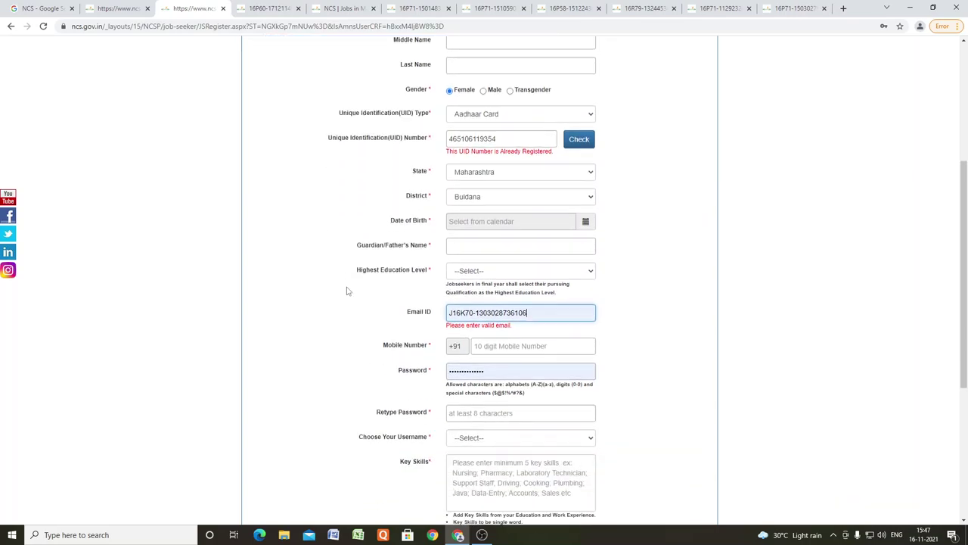
{"action": "left_click", "coordinate": [585, 225]}
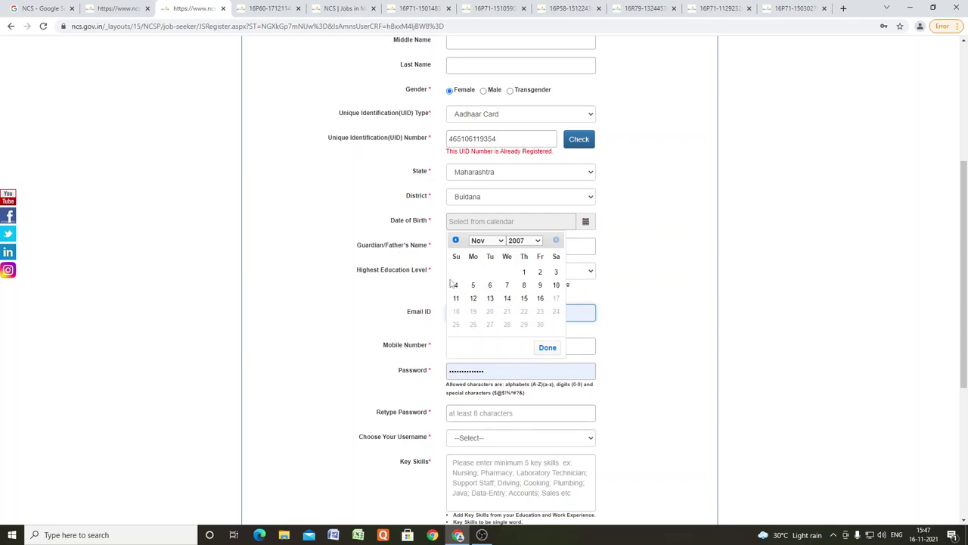
{"action": "left_click", "coordinate": [335, 221]}
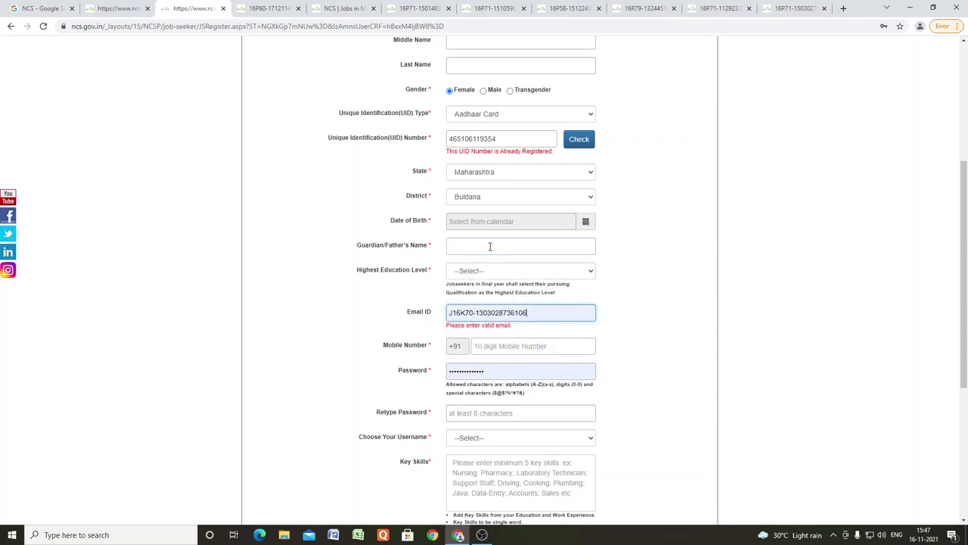
Step: Set the highest education level to Graduate
{"action": "left_click", "coordinate": [590, 274]}
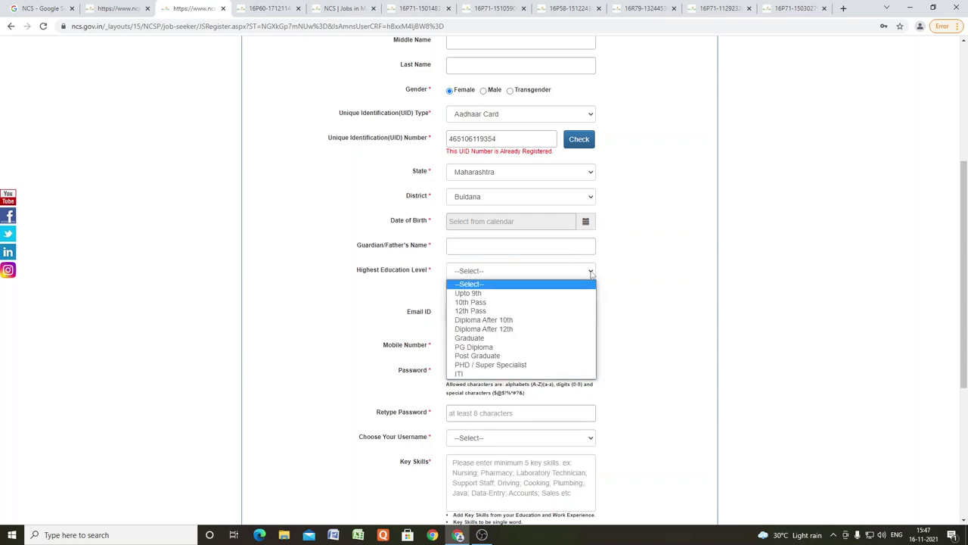
{"action": "left_click", "coordinate": [552, 338]}
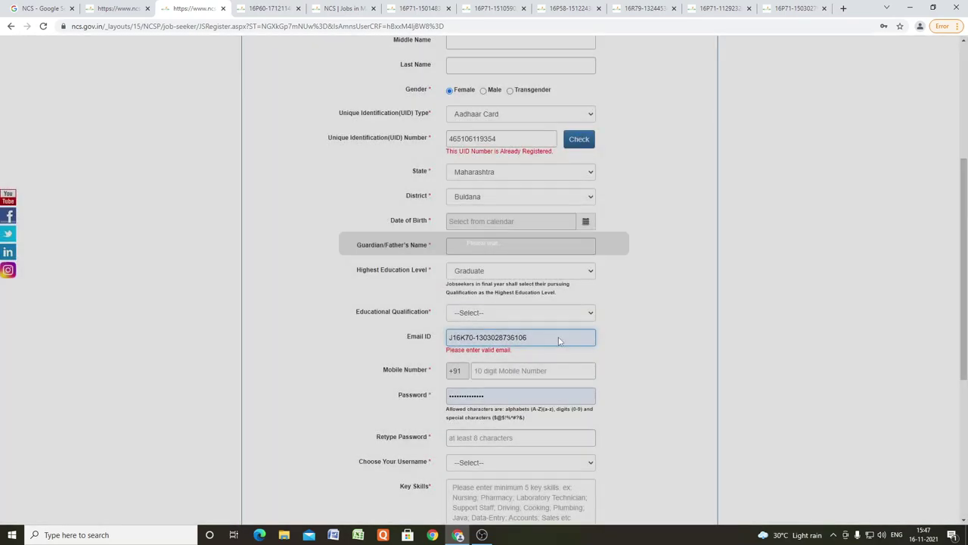
Step: Set the educational qualification to B.A. (Bachelor of Arts)
{"action": "scroll", "coordinate": [467, 312], "scroll_direction": "down", "scroll_amount": 2}
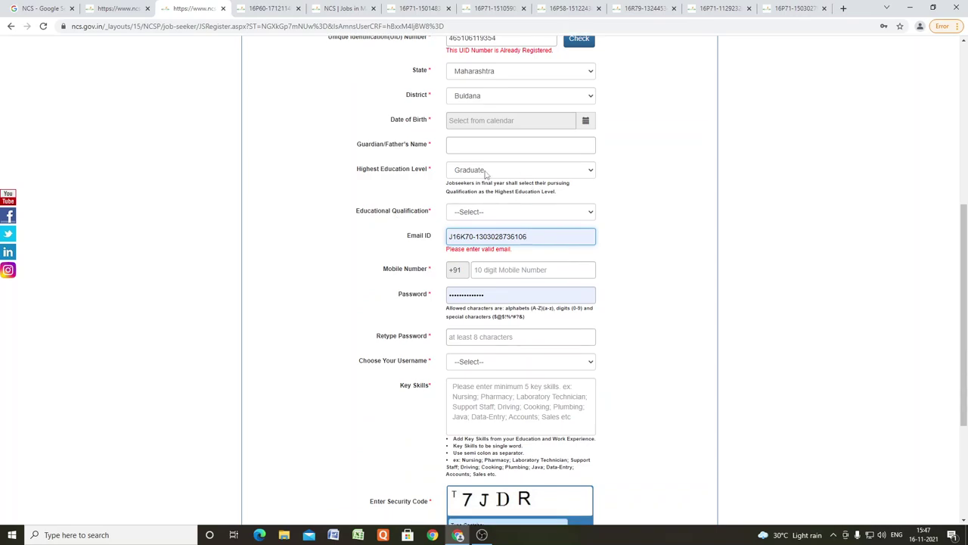
{"action": "left_click", "coordinate": [495, 214]}
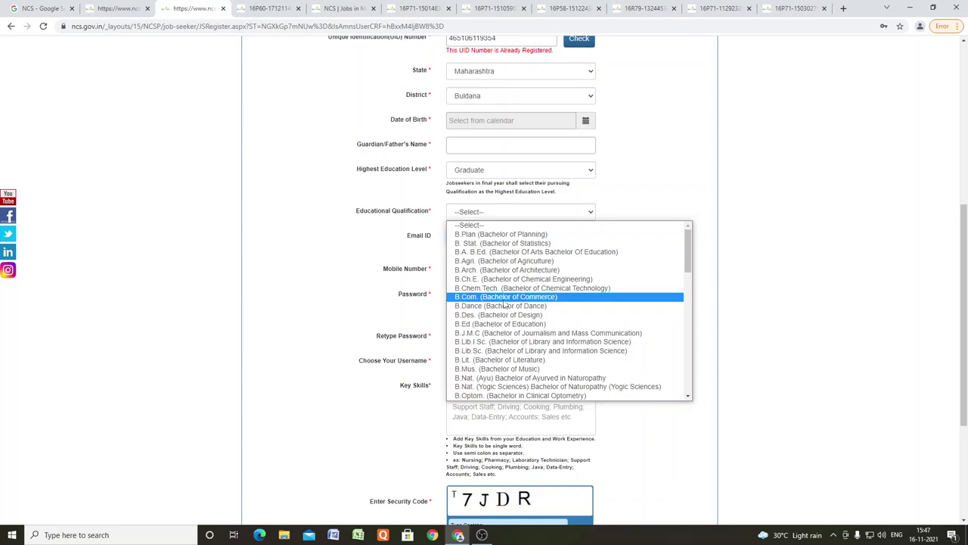
{"action": "scroll", "coordinate": [506, 305], "scroll_direction": "down", "scroll_amount": 5}
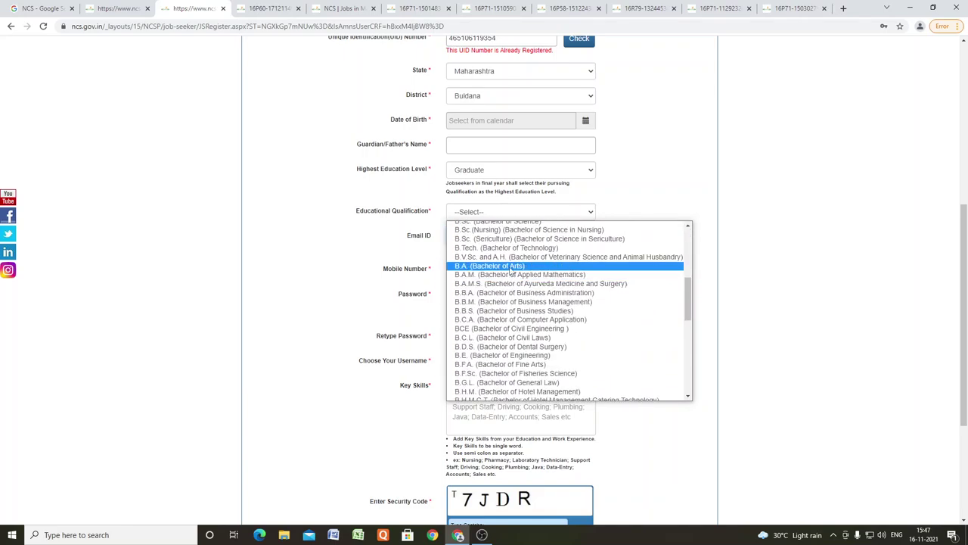
{"action": "left_click", "coordinate": [511, 266]}
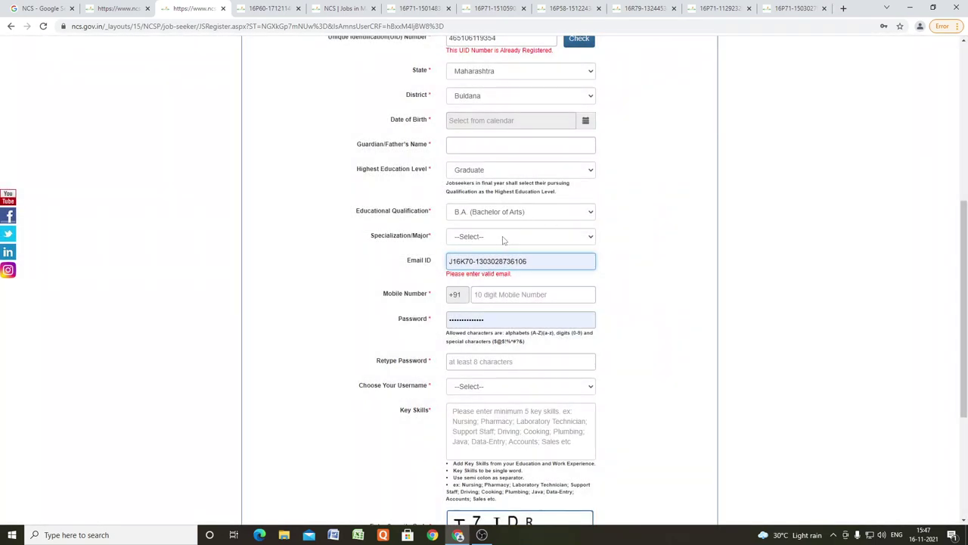
Step: Set the specialization/major of the degree to History
{"action": "left_click", "coordinate": [503, 237]}
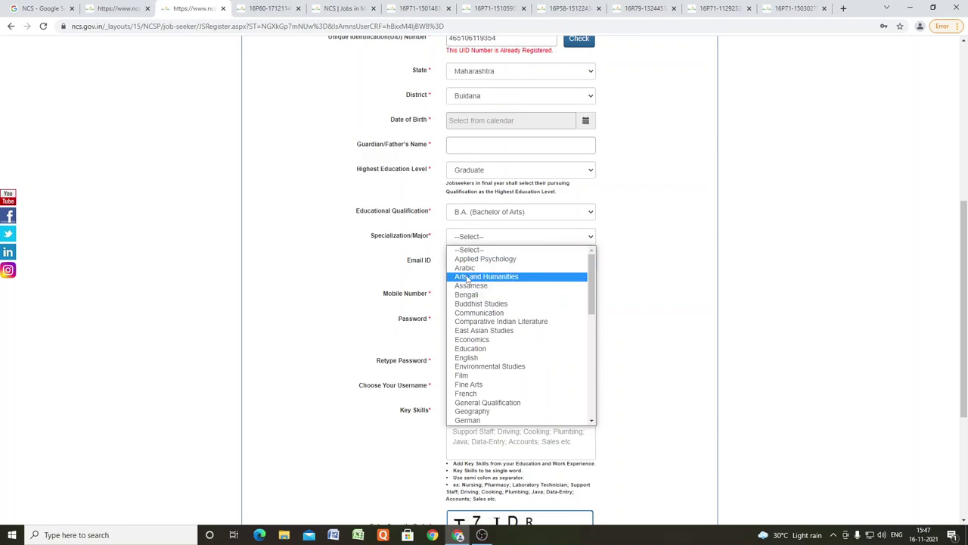
{"action": "scroll", "coordinate": [506, 275], "scroll_direction": "down", "scroll_amount": 3}
{"action": "scroll", "coordinate": [506, 276], "scroll_direction": "up", "scroll_amount": 3}
{"action": "scroll", "coordinate": [521, 301], "scroll_direction": "down", "scroll_amount": 3}
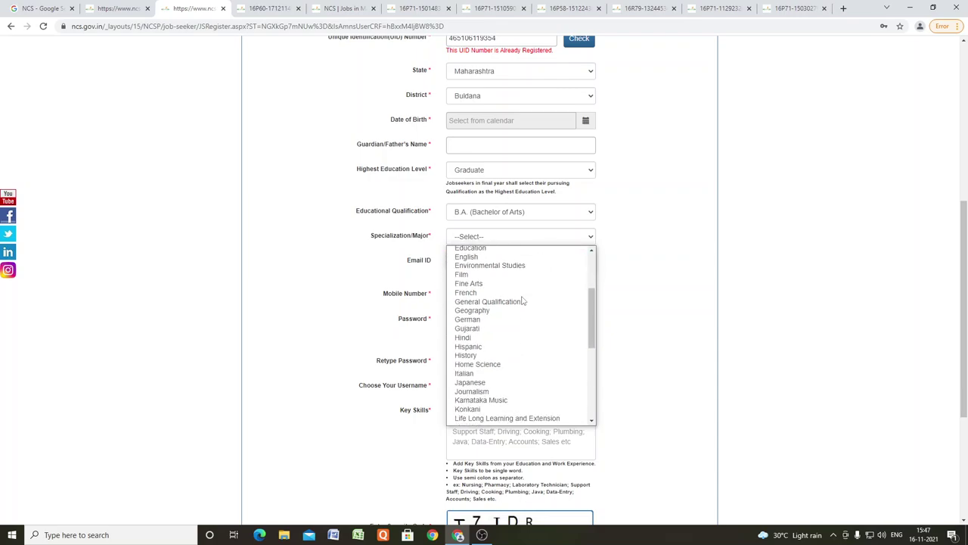
{"action": "left_click", "coordinate": [501, 355]}
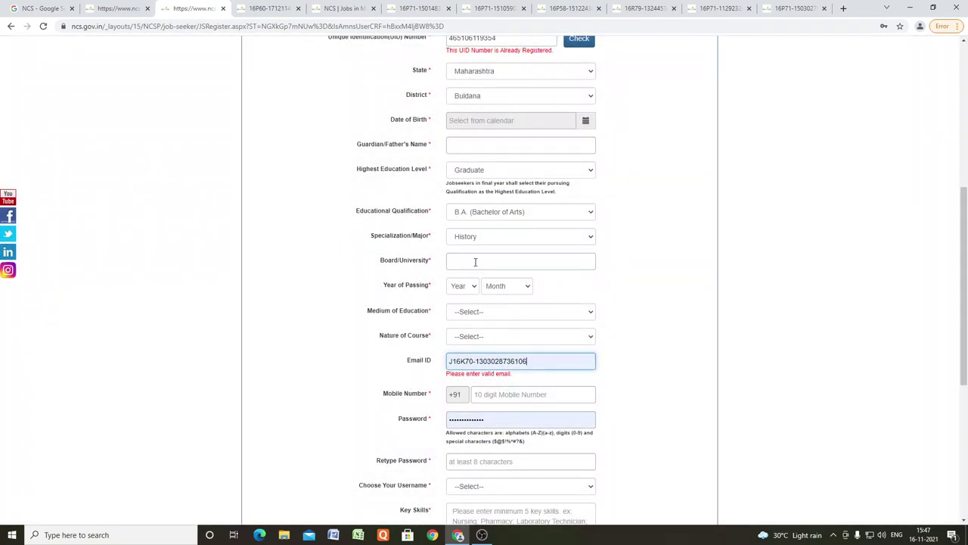
Step: Set the year of passing to 2022 and its month to April
{"action": "scroll", "coordinate": [476, 261], "scroll_direction": "down", "scroll_amount": 2}
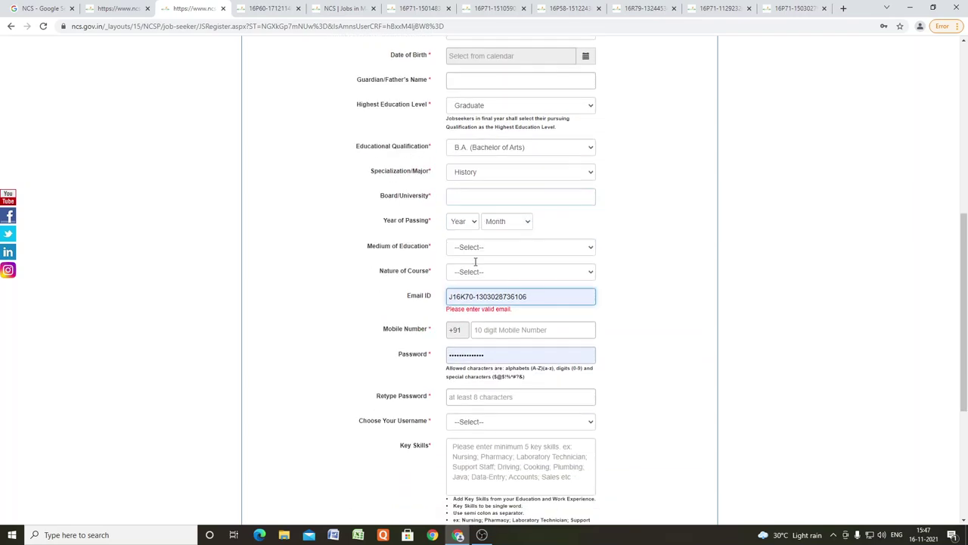
{"action": "left_click", "coordinate": [475, 189]}
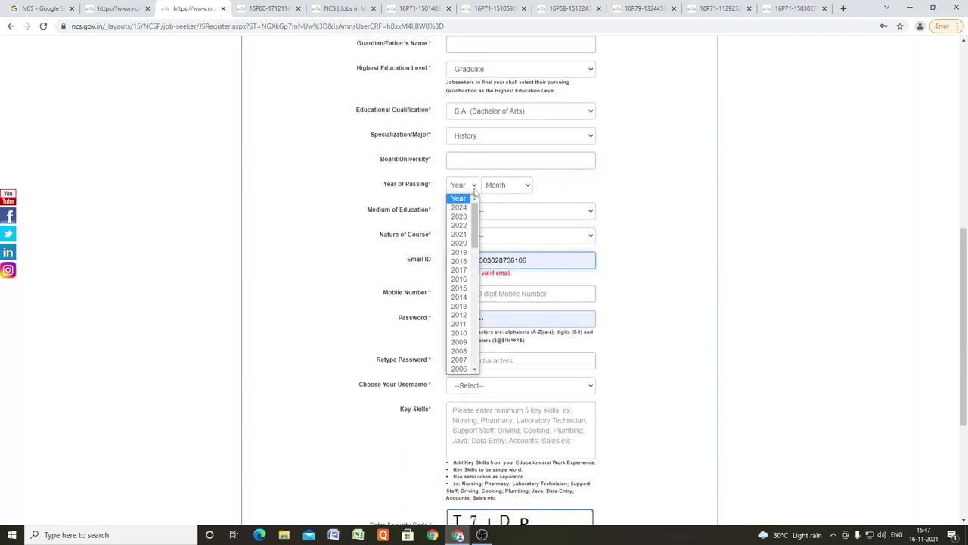
{"action": "left_click", "coordinate": [463, 226]}
{"action": "left_click", "coordinate": [509, 189]}
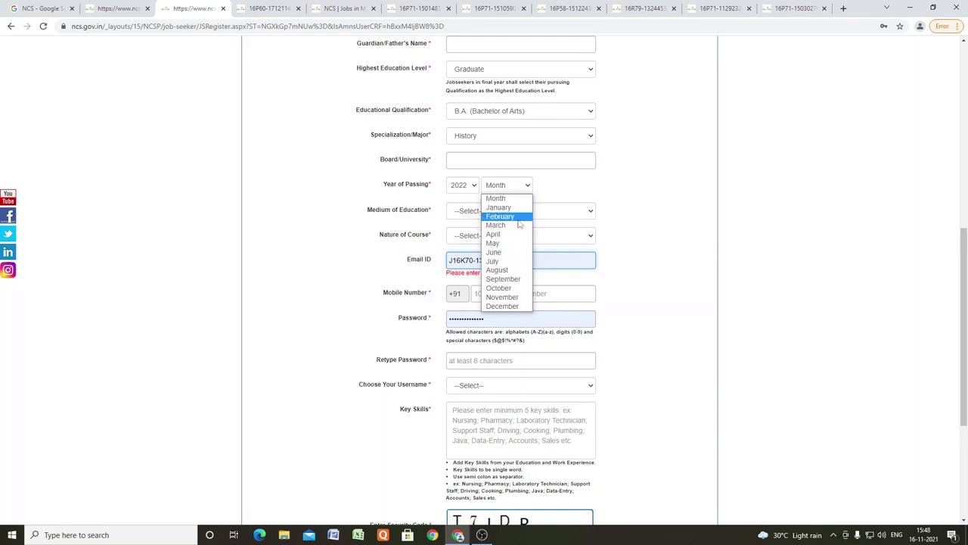
{"action": "left_click", "coordinate": [508, 234]}
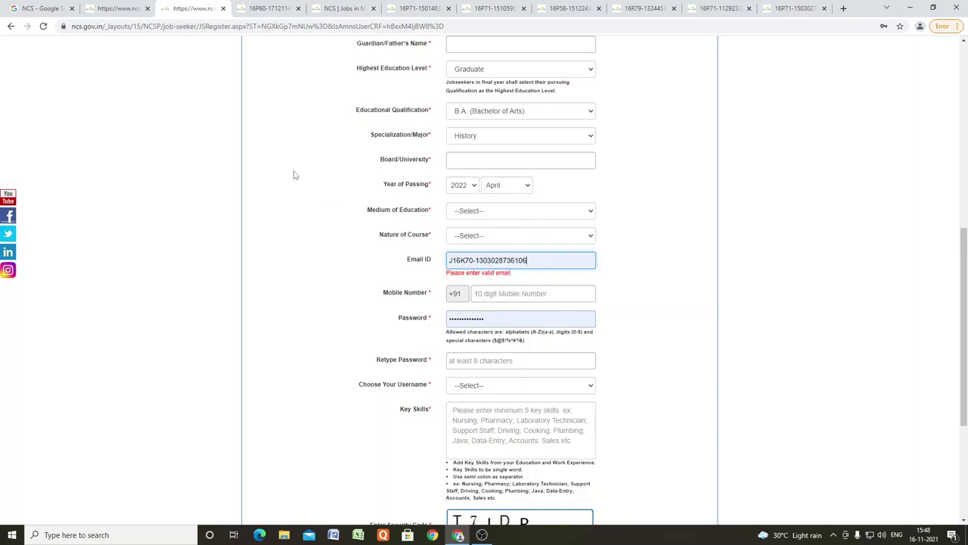
Step: Set the medium of education to Marathi
{"action": "scroll", "coordinate": [285, 169], "scroll_direction": "down", "scroll_amount": 1}
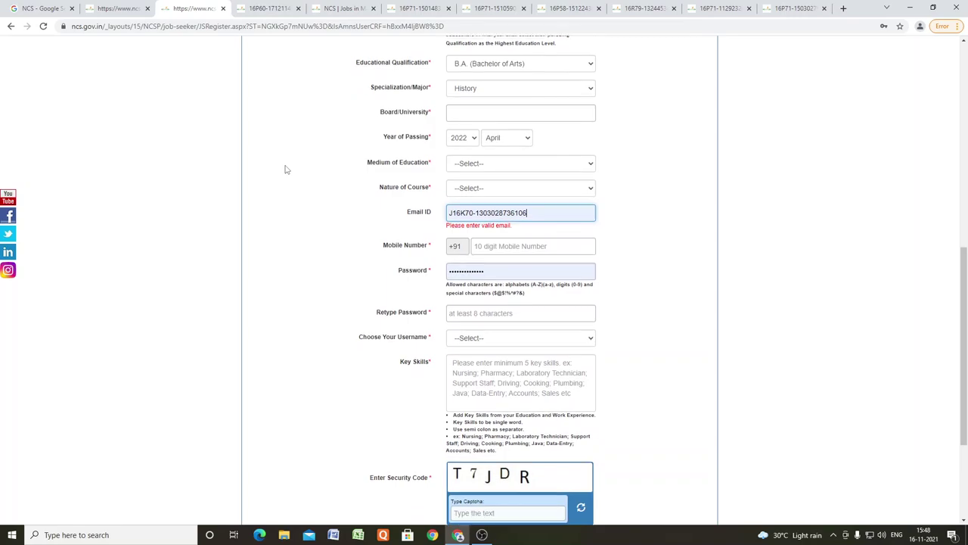
{"action": "left_click", "coordinate": [487, 162]}
{"action": "scroll", "coordinate": [503, 297], "scroll_direction": "down", "scroll_amount": 1}
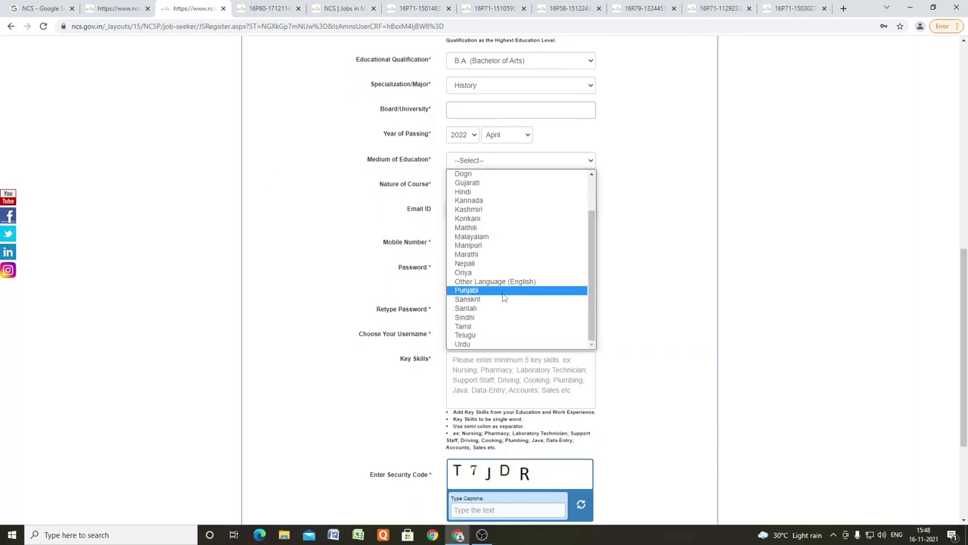
{"action": "scroll", "coordinate": [505, 297], "scroll_direction": "up", "scroll_amount": 1}
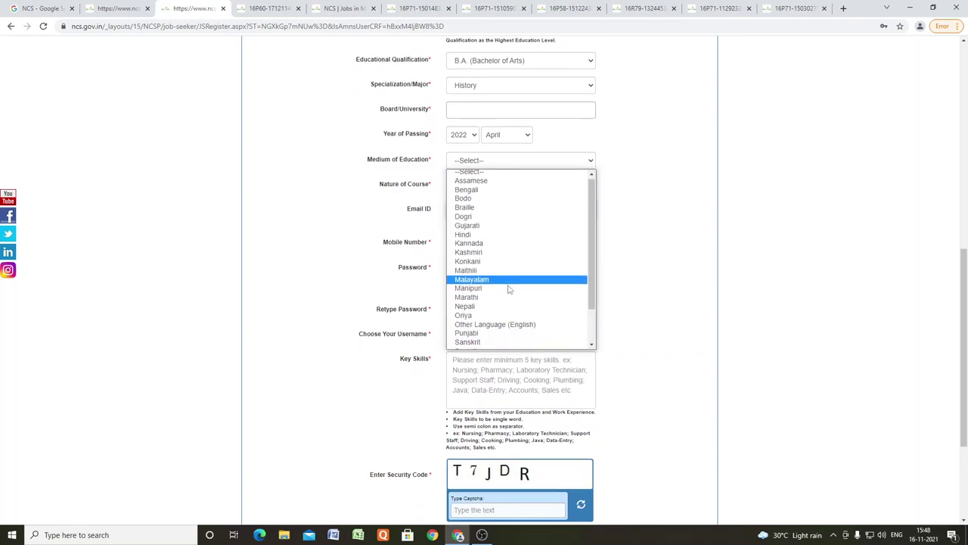
{"action": "scroll", "coordinate": [509, 294], "scroll_direction": "down", "scroll_amount": 1}
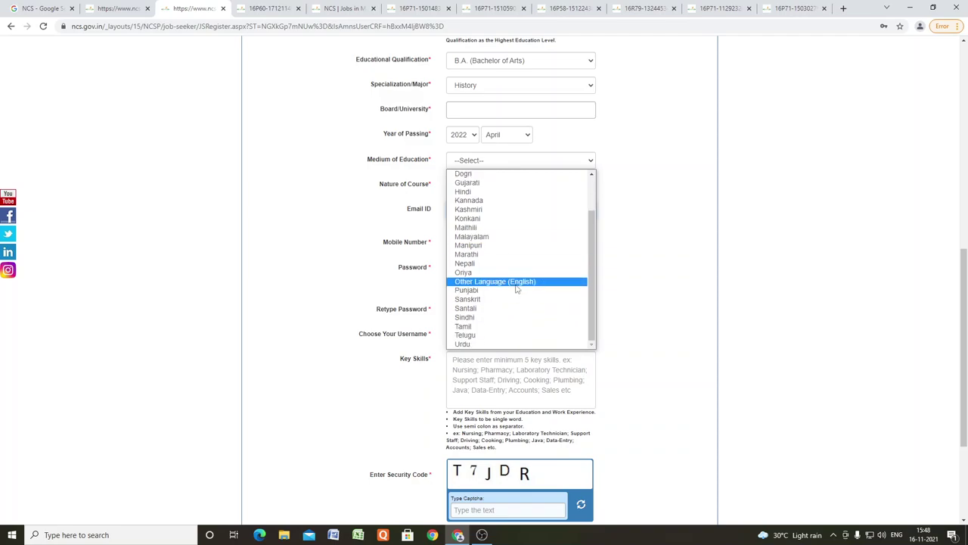
{"action": "left_click", "coordinate": [502, 256]}
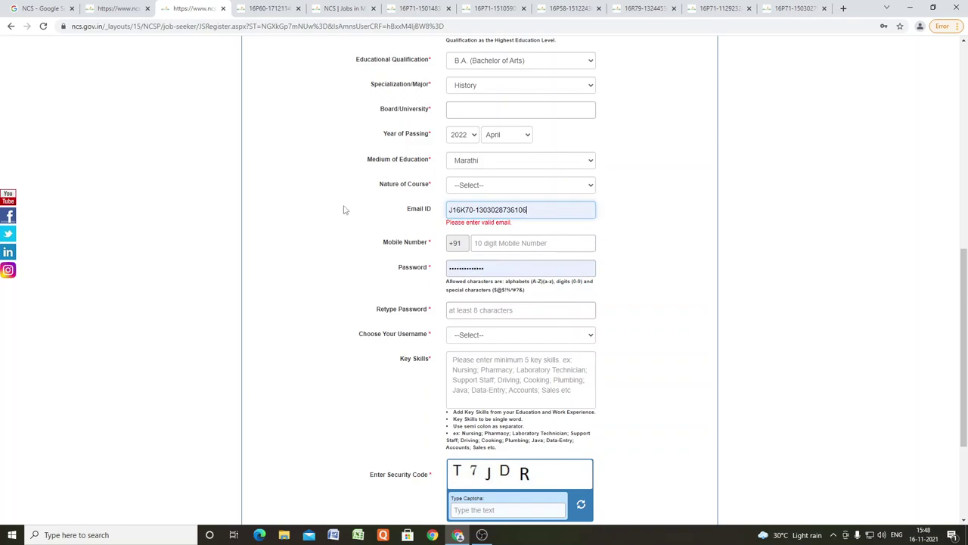
Step: View the nature of course options without choosing one, and clear the prefilled entry from the Email ID field
{"action": "left_click", "coordinate": [461, 186]}
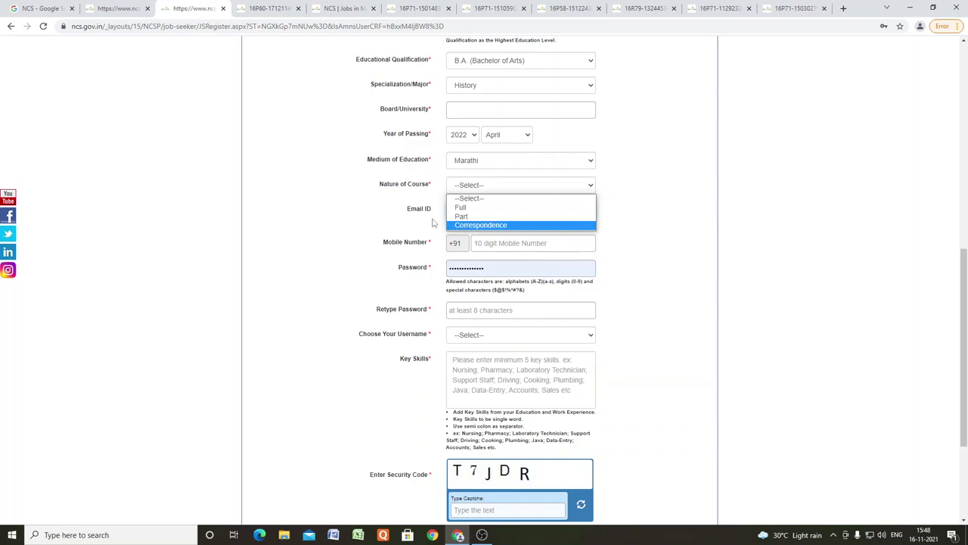
{"action": "left_click", "coordinate": [324, 216]}
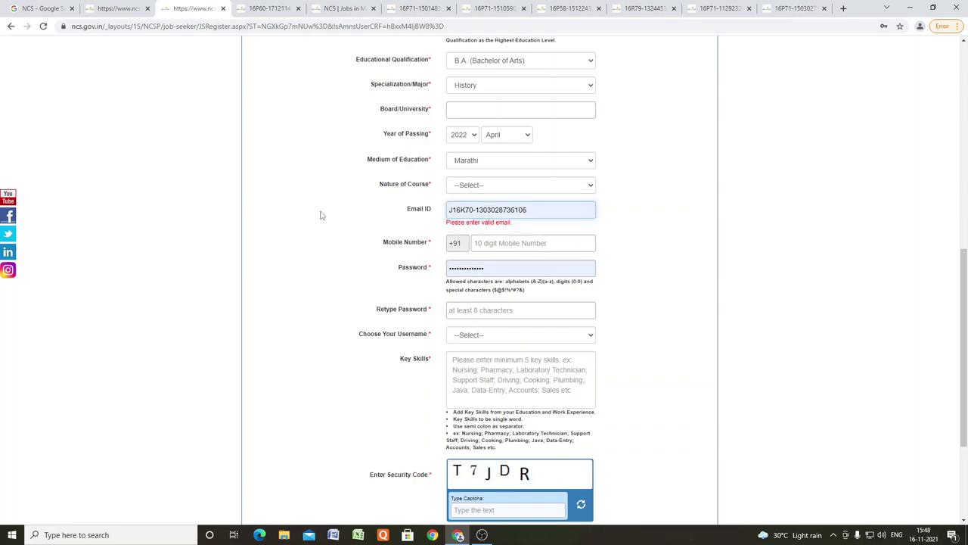
{"action": "triple_click", "coordinate": [536, 209]}
{"action": "key", "text": "BackSpace"}
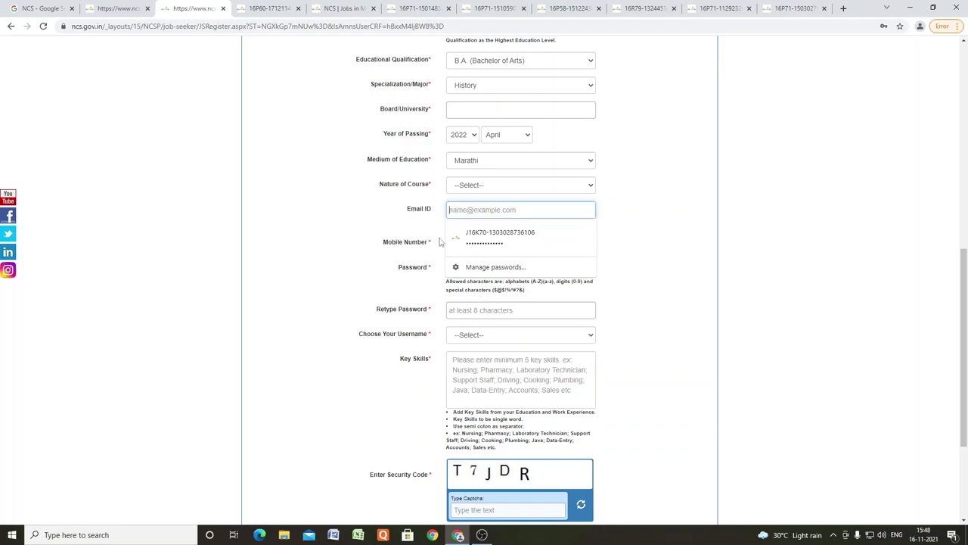
{"action": "triple_click", "coordinate": [326, 212]}
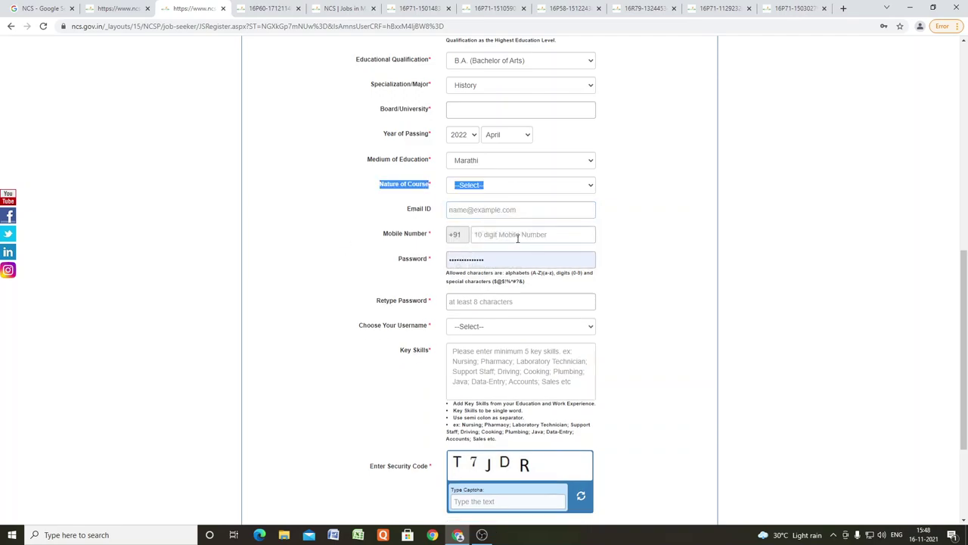
Step: Go over the mobile number, password and retype password fields without entering anything
{"action": "left_click", "coordinate": [519, 235]}
{"action": "scroll", "coordinate": [527, 242], "scroll_direction": "down", "scroll_amount": 1}
{"action": "scroll", "coordinate": [527, 246], "scroll_direction": "down", "scroll_amount": 1}
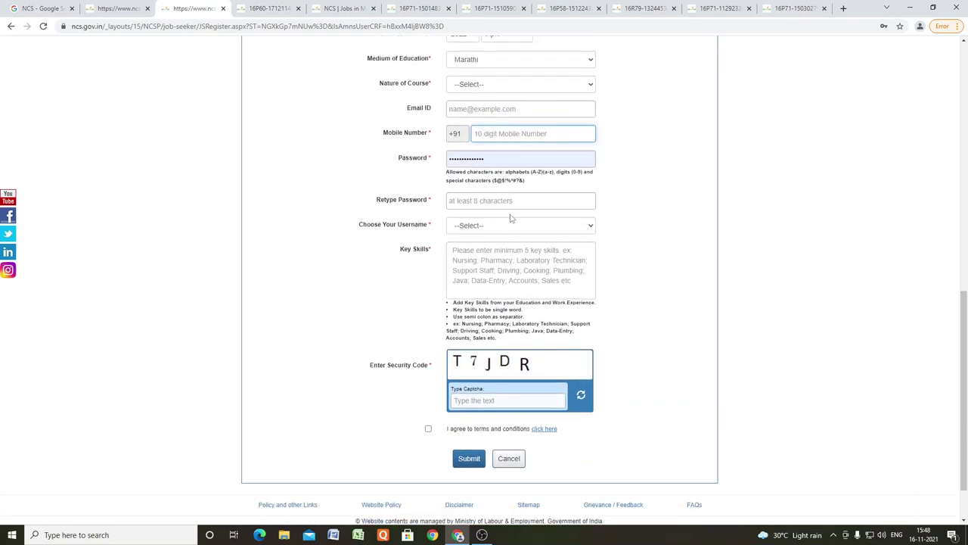
{"action": "triple_click", "coordinate": [448, 158]}
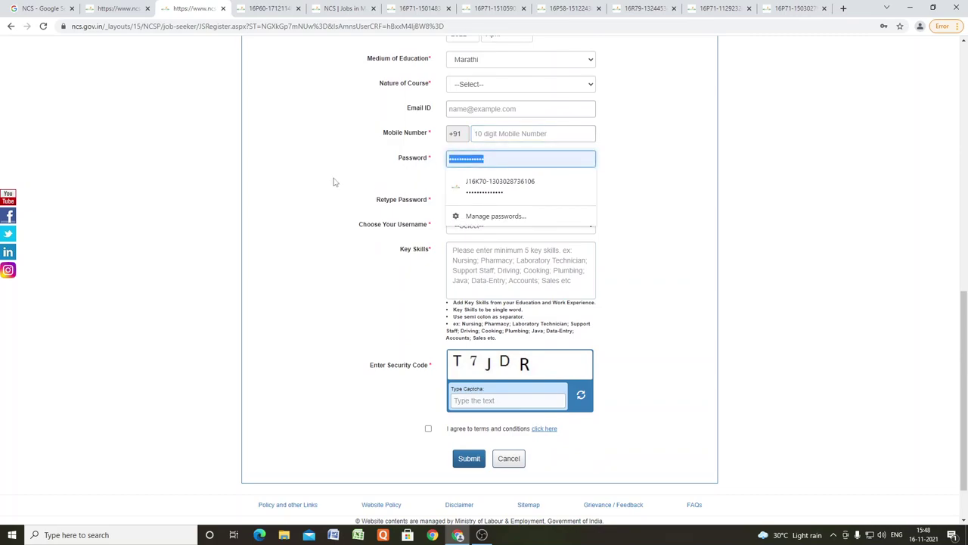
{"action": "key", "text": "Escape"}
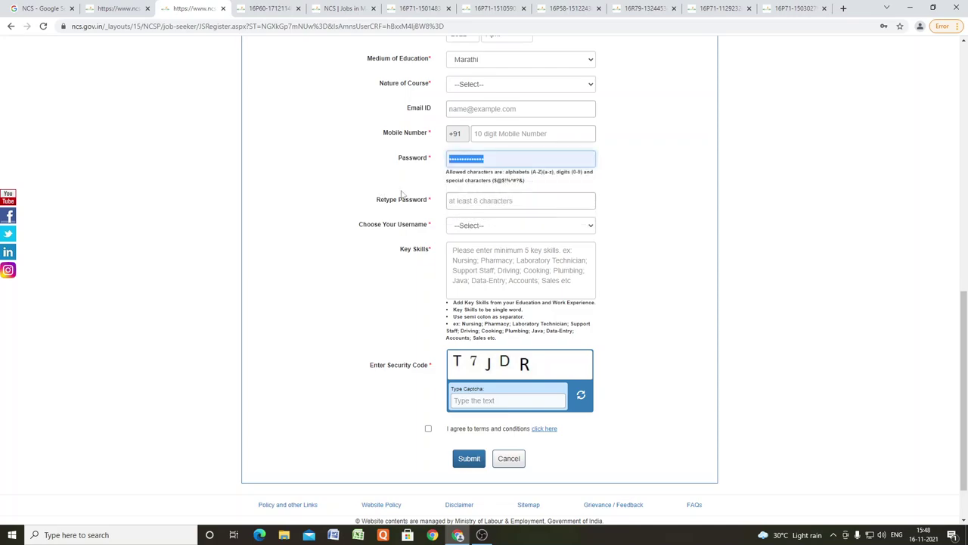
{"action": "left_click", "coordinate": [498, 207]}
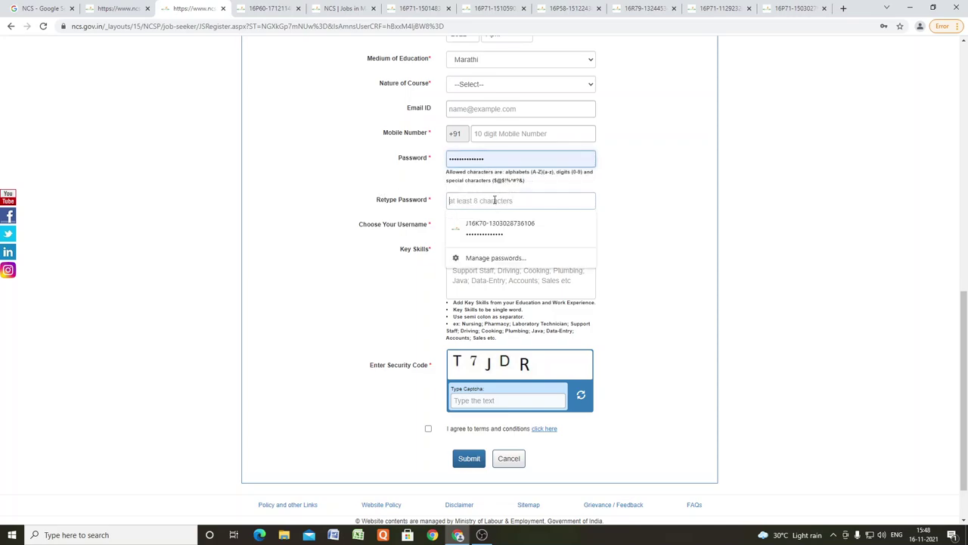
{"action": "left_click", "coordinate": [326, 293]}
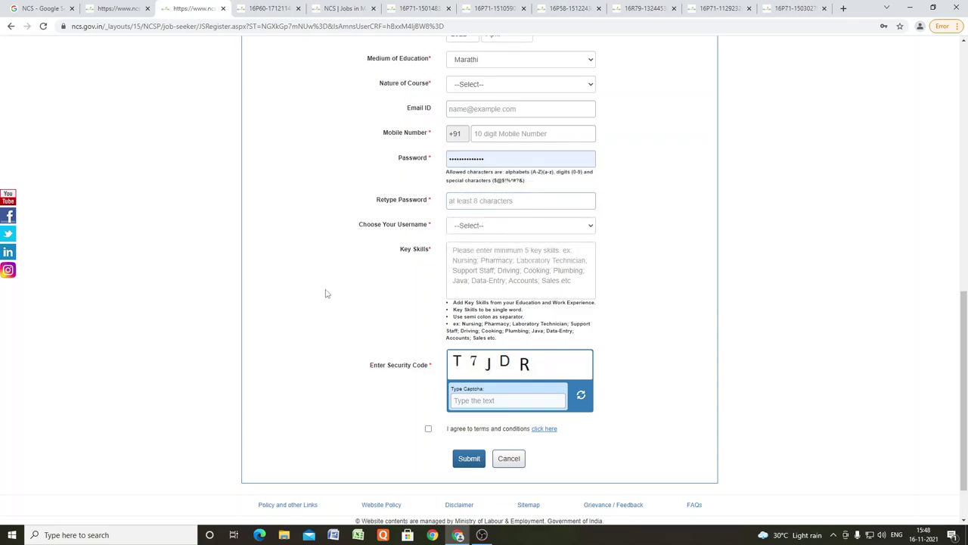
Step: Choose NCS ID as the username type and make the Key Skills box ready for entry
{"action": "left_click", "coordinate": [590, 227]}
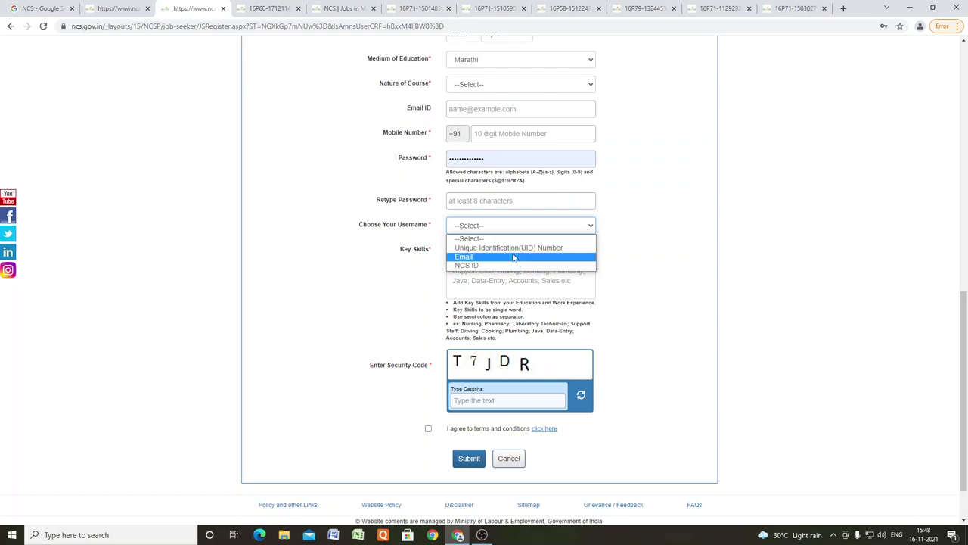
{"action": "left_click", "coordinate": [534, 266]}
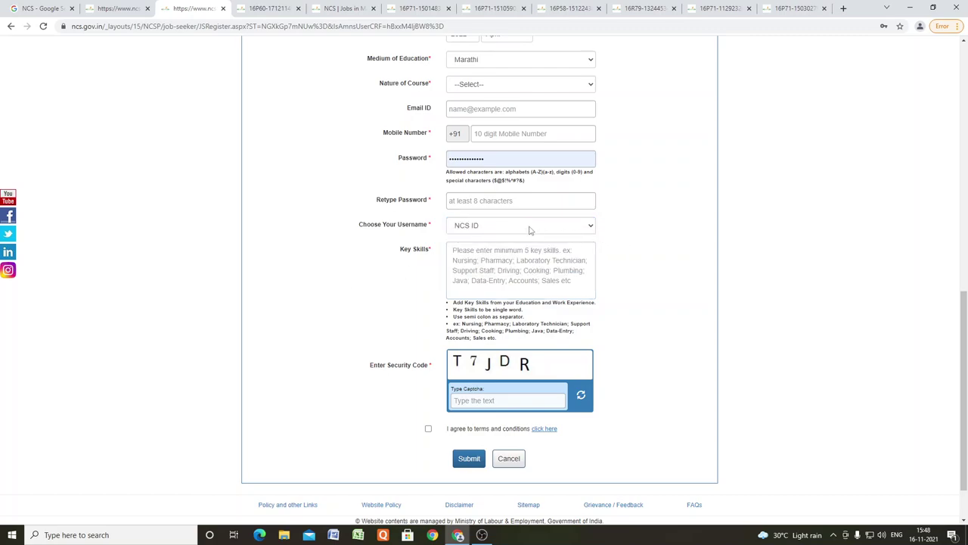
{"action": "left_click", "coordinate": [473, 200]}
{"action": "left_click", "coordinate": [501, 264]}
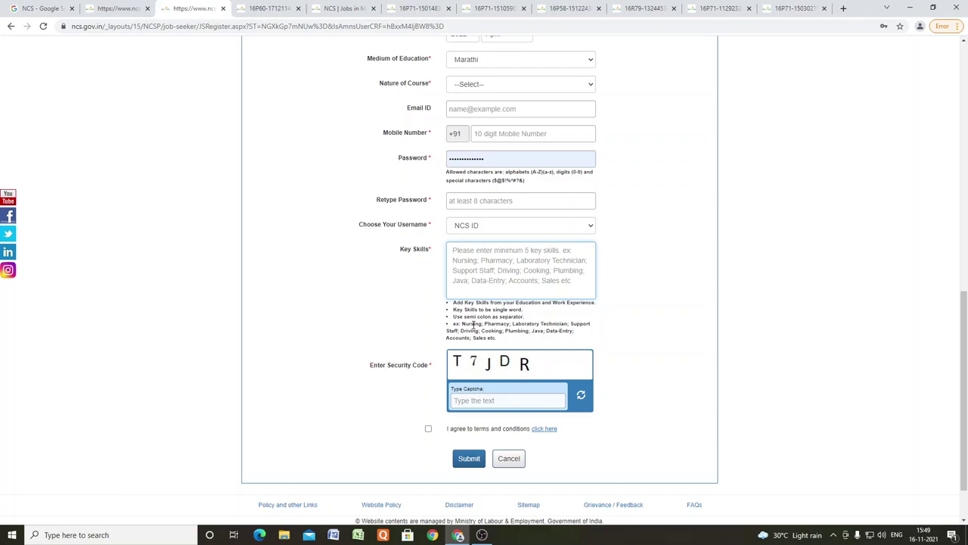
{"action": "left_click", "coordinate": [473, 323]}
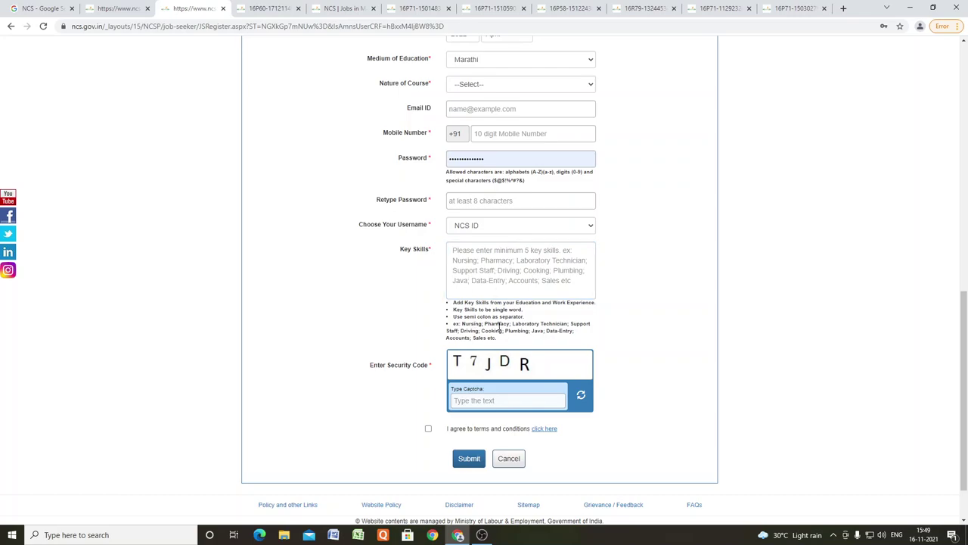
{"action": "left_click", "coordinate": [516, 271]}
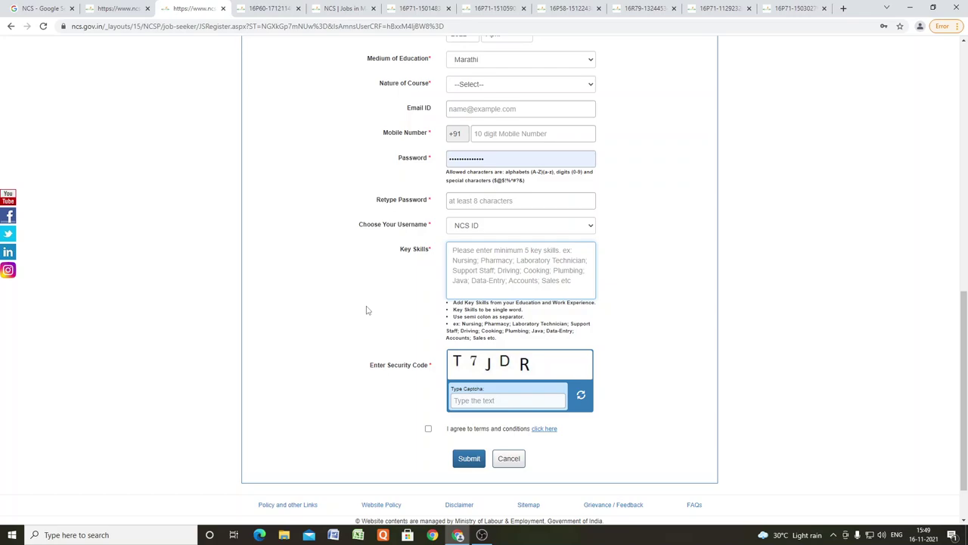
Step: Go past the empty security code field and agree to the registration's terms and conditions
{"action": "scroll", "coordinate": [368, 311], "scroll_direction": "down", "scroll_amount": 2}
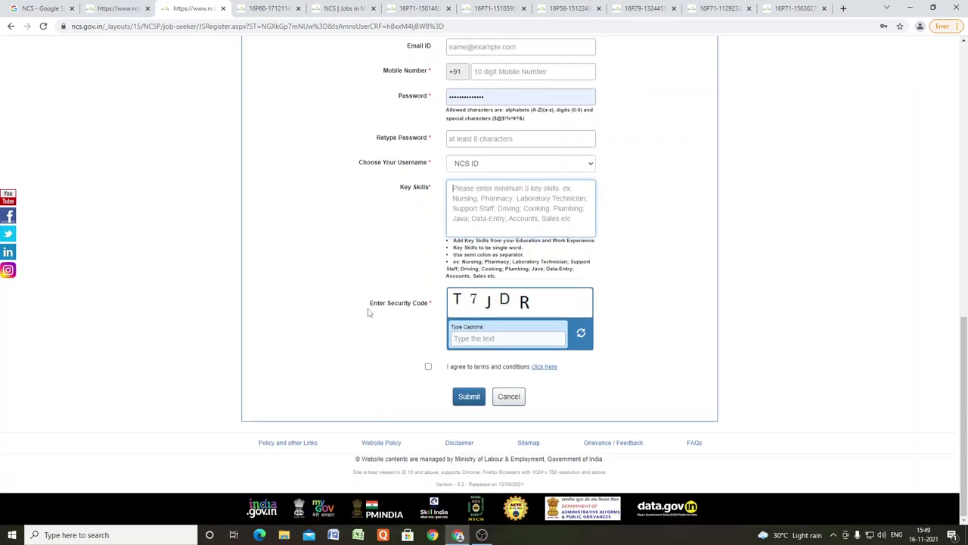
{"action": "left_click", "coordinate": [470, 340]}
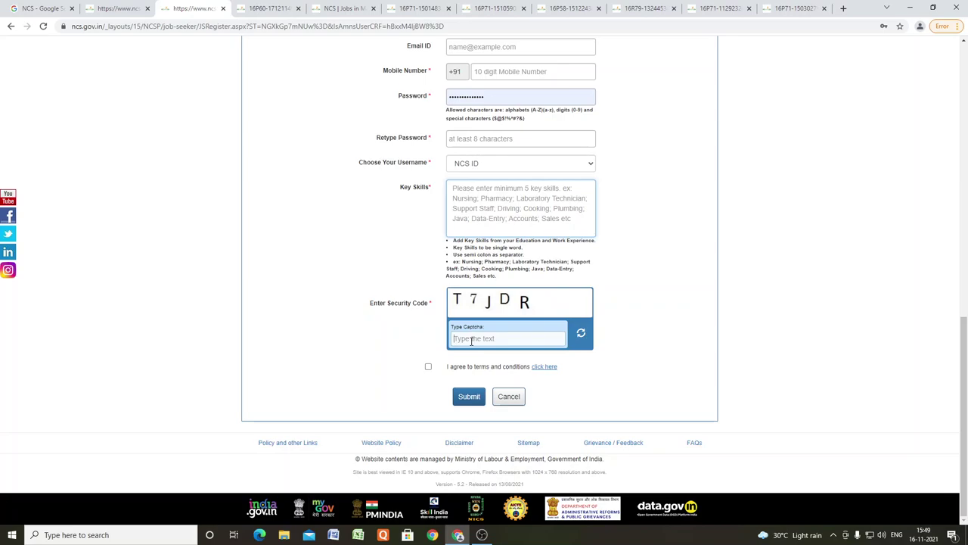
{"action": "left_click", "coordinate": [428, 367]}
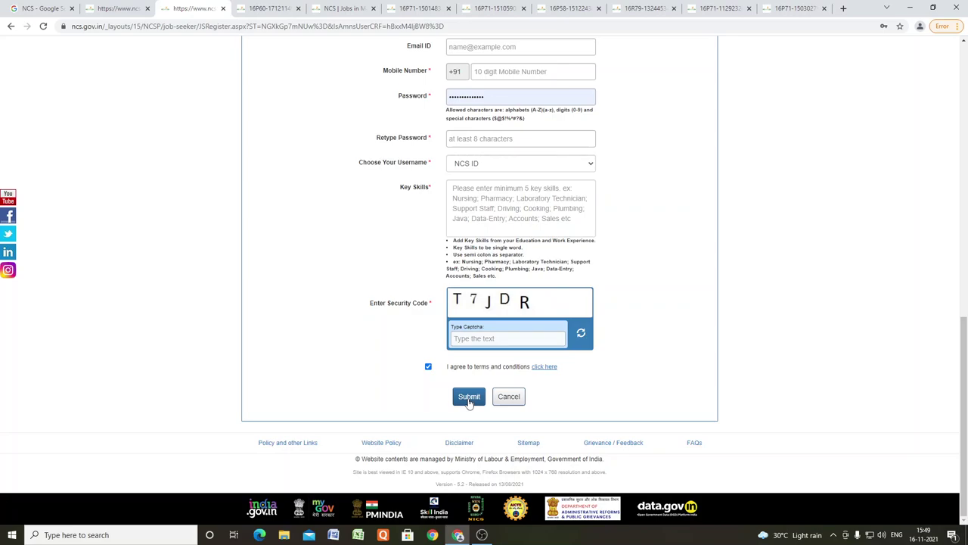
{"action": "scroll", "coordinate": [331, 315], "scroll_direction": "up", "scroll_amount": 2}
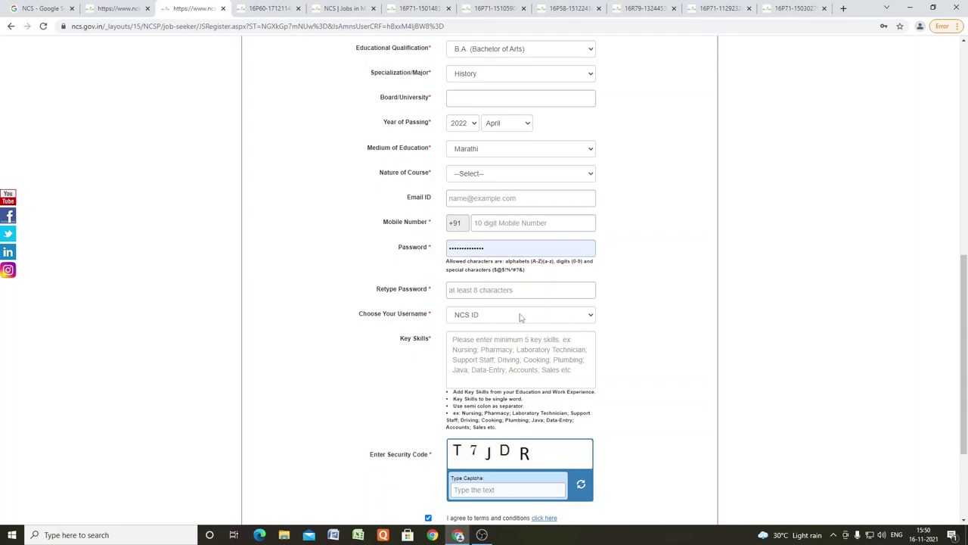
{"action": "left_click", "coordinate": [477, 289]}
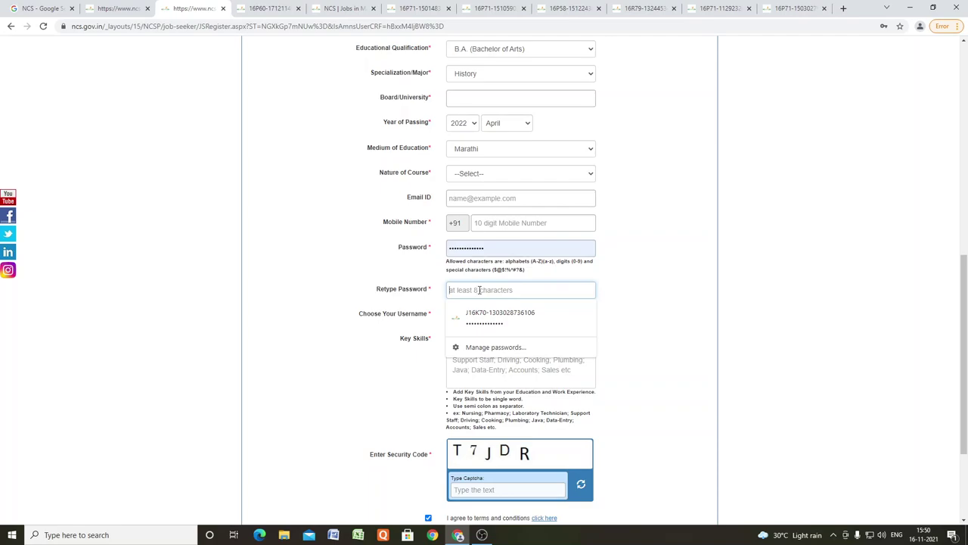
{"action": "left_click", "coordinate": [300, 326]}
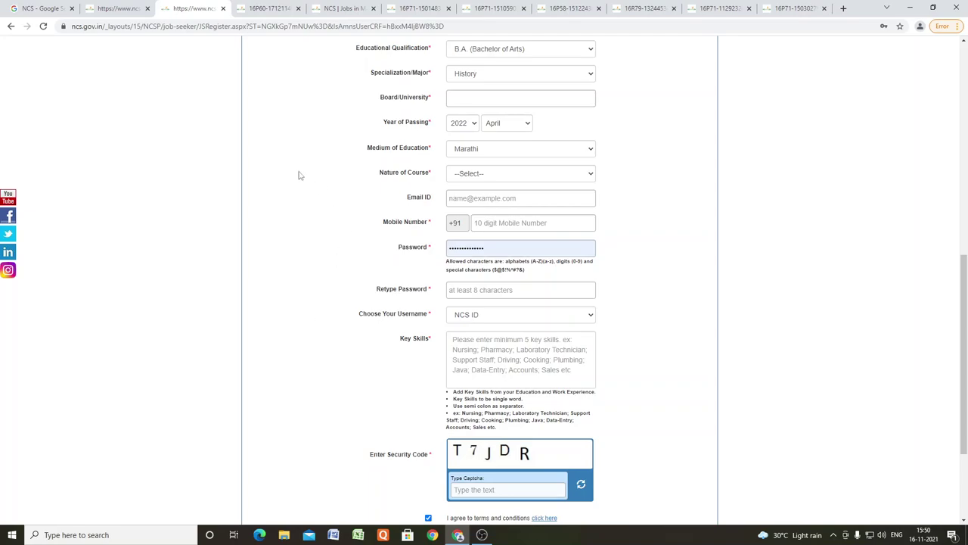
Step: Return to the private job listings page and view its job search form
{"action": "left_click", "coordinate": [115, 9]}
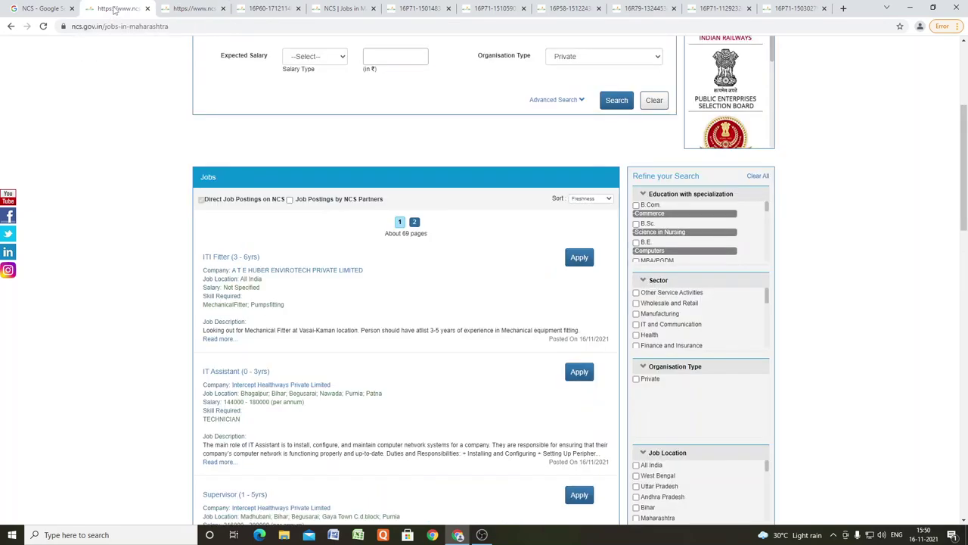
{"action": "scroll", "coordinate": [161, 269], "scroll_direction": "up", "scroll_amount": 3}
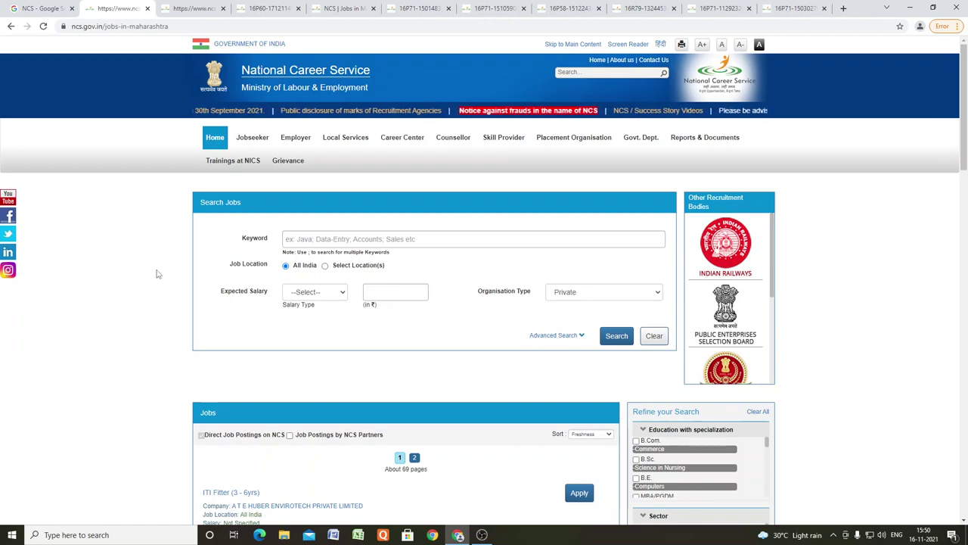
{"action": "left_click", "coordinate": [482, 535]}
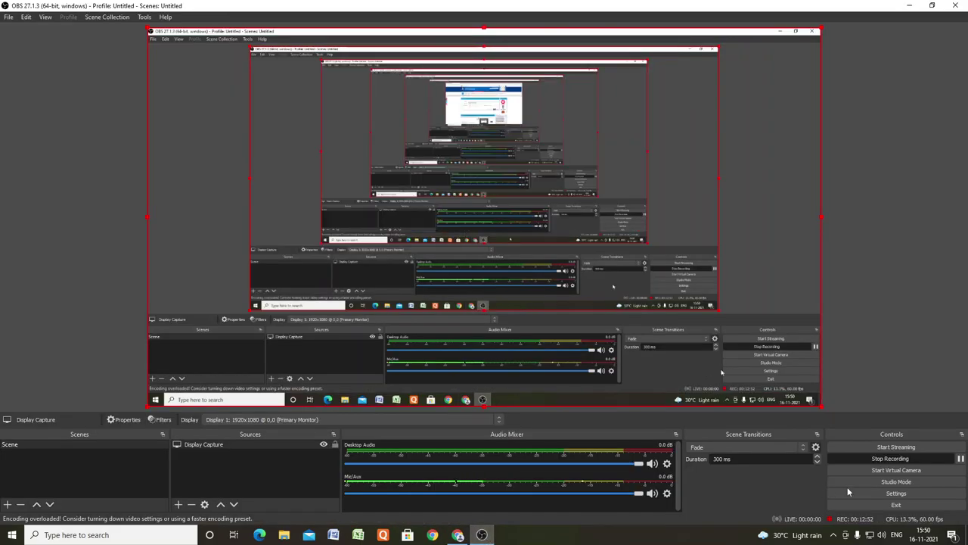